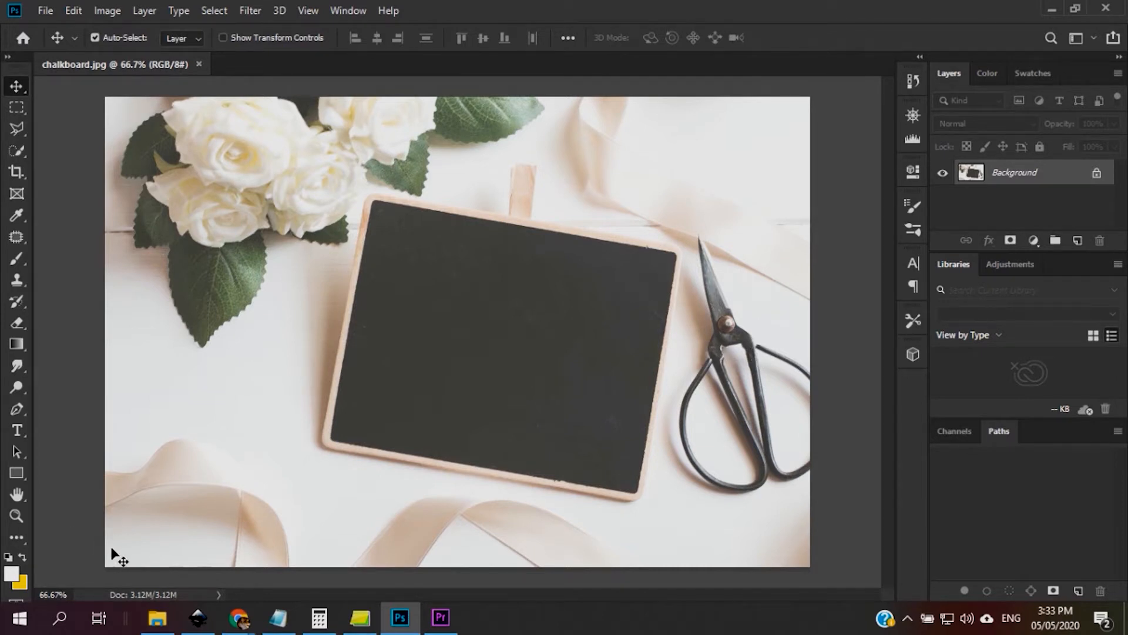
# - Check the photo's dimensions and resolution, and open Image Size with an enlarged preview showing the whole picture
pyautogui.click(148, 594)
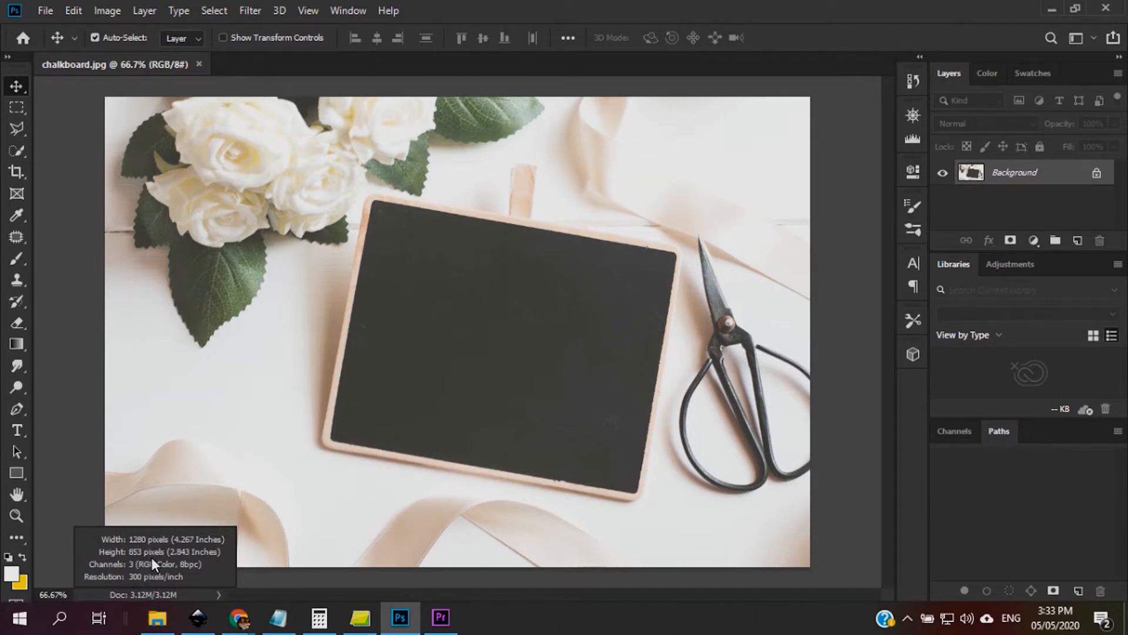
pyautogui.click(188, 554)
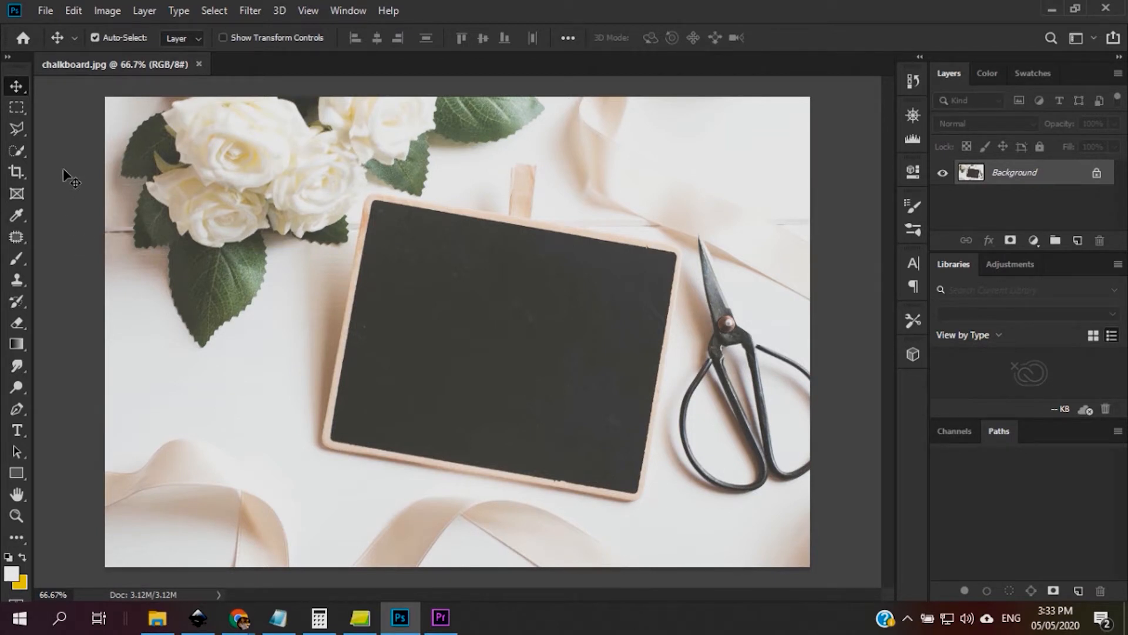
pyautogui.click(105, 10)
pyautogui.click(120, 134)
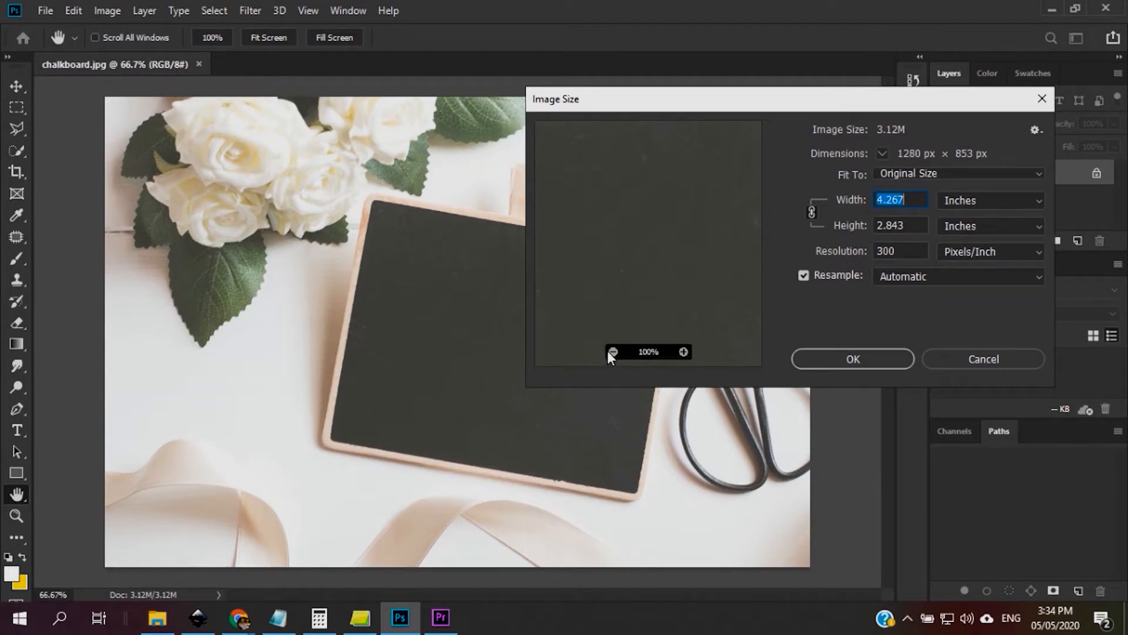
pyautogui.moveTo(528, 389); pyautogui.dragTo(101, 502)
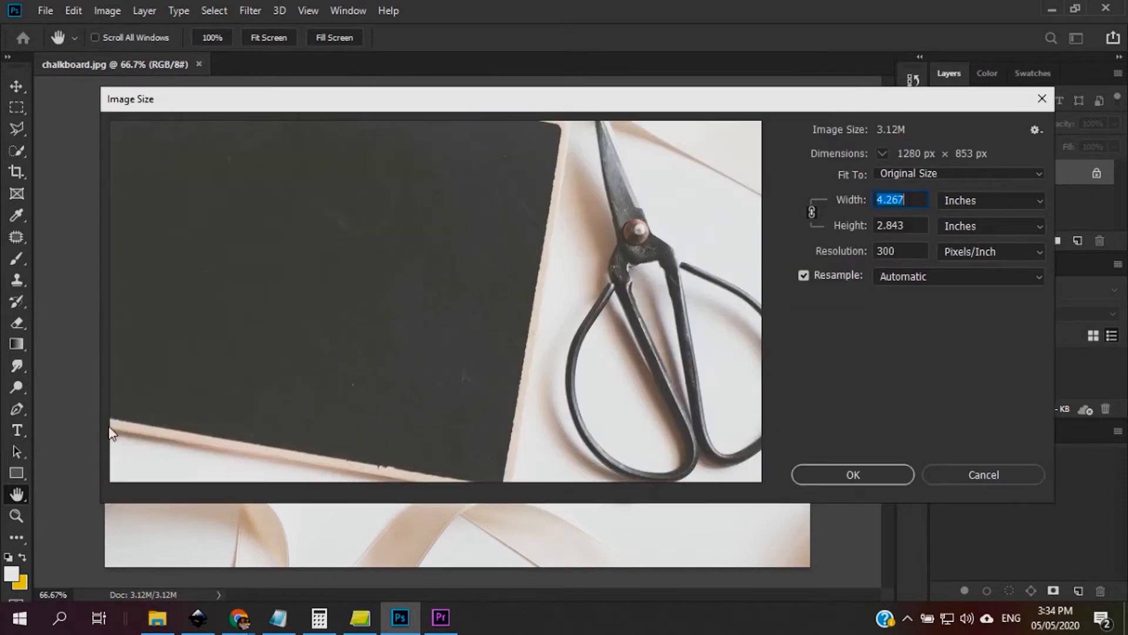
pyautogui.click(399, 467)
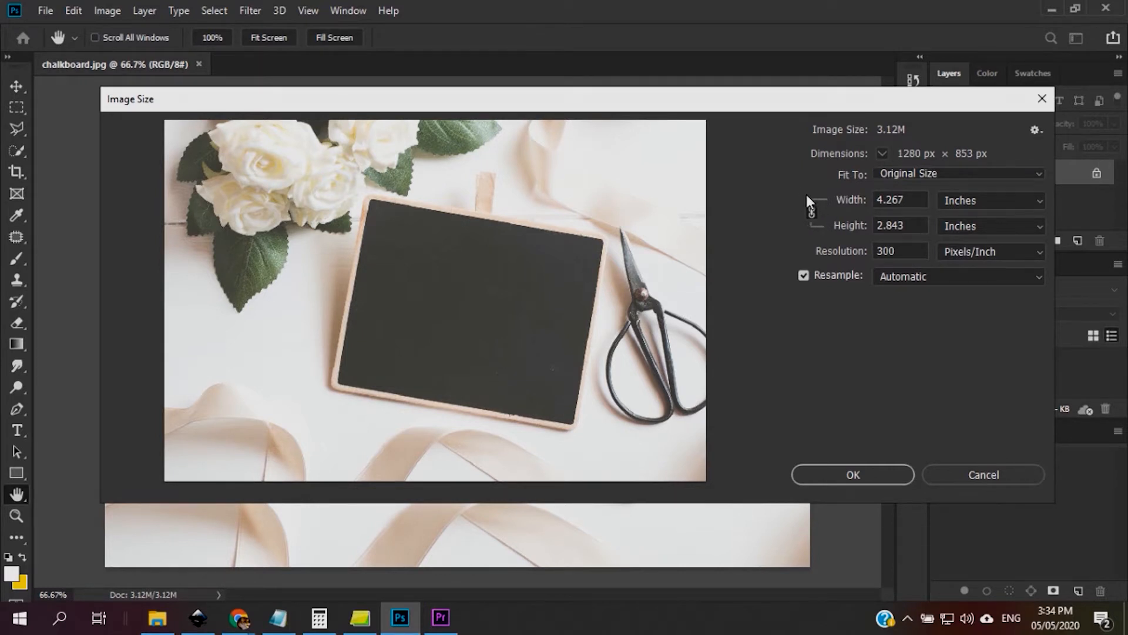
# - Resize the image to 900 pixels wide with linked proportions and check the new document dimensions
pyautogui.click(809, 211)
pyautogui.click(1042, 200)
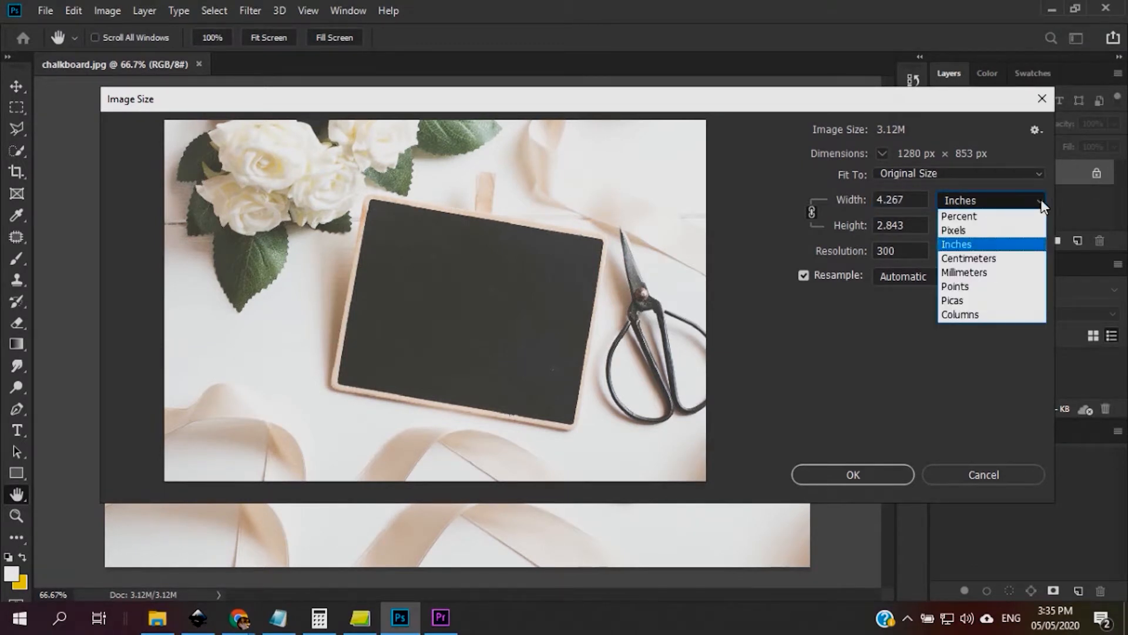
pyautogui.click(961, 230)
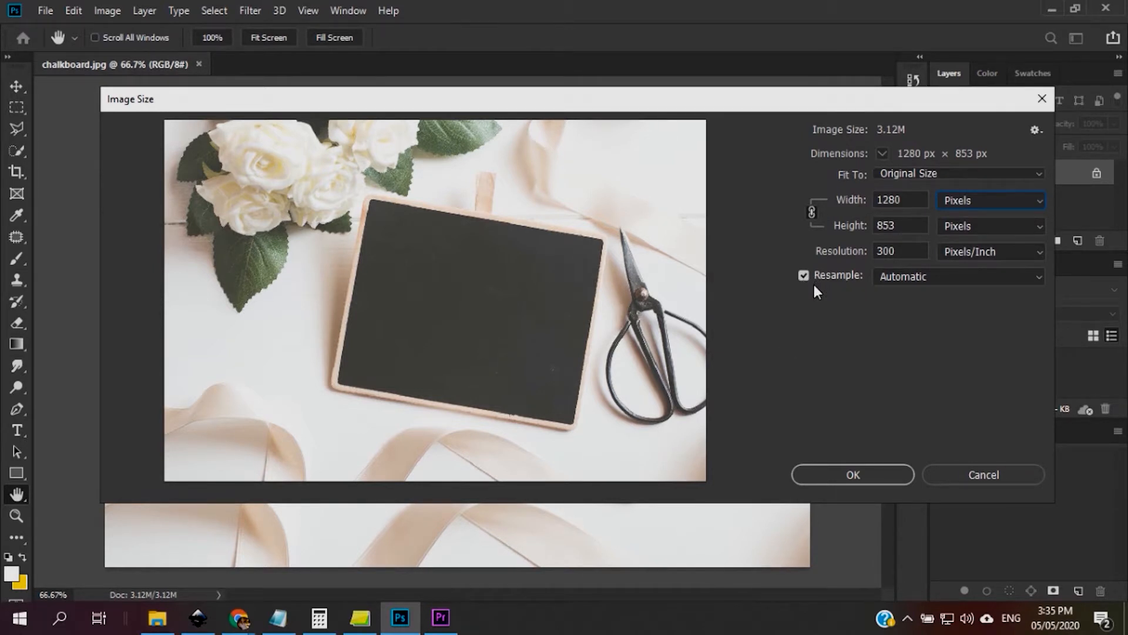
pyautogui.moveTo(637, 346)
pyautogui.click(918, 198)
pyautogui.doubleClick(918, 199)
pyautogui.write('900')
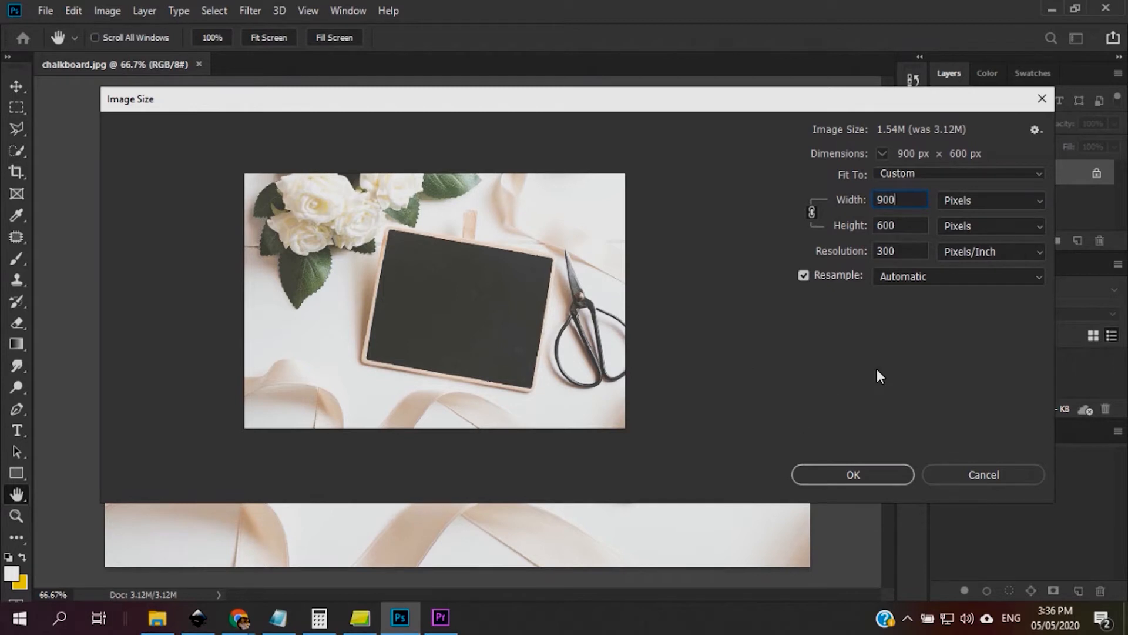
pyautogui.click(854, 473)
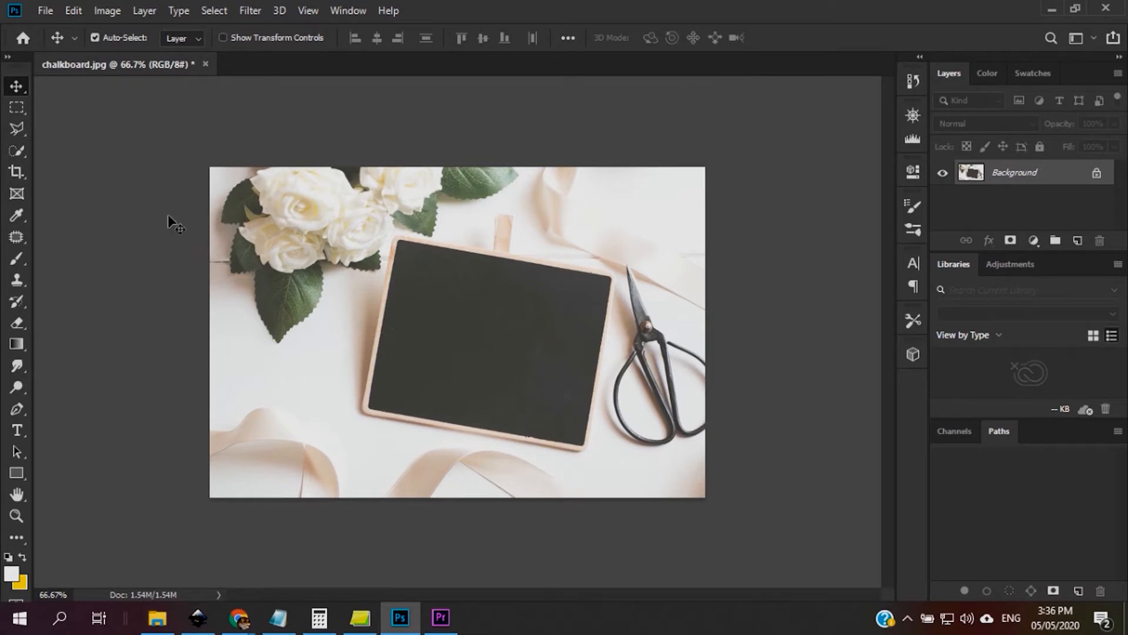
pyautogui.click(143, 592)
# - Save the resized image in Downloads as a Photoshop PSD file named "chalkboard resize"
pyautogui.click(45, 10)
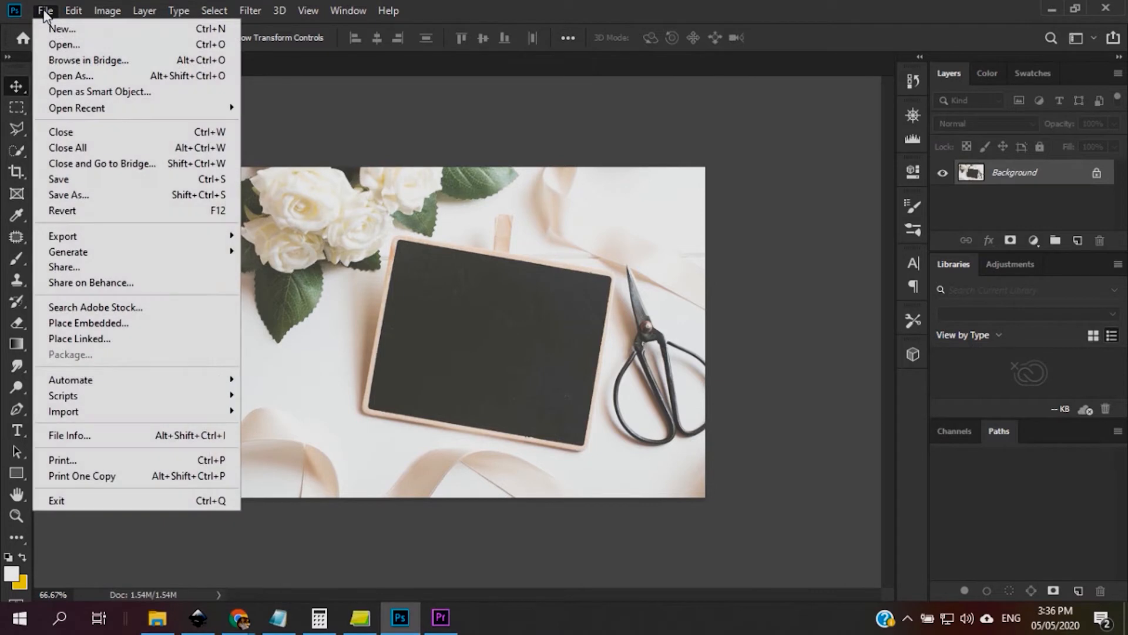
pyautogui.click(67, 194)
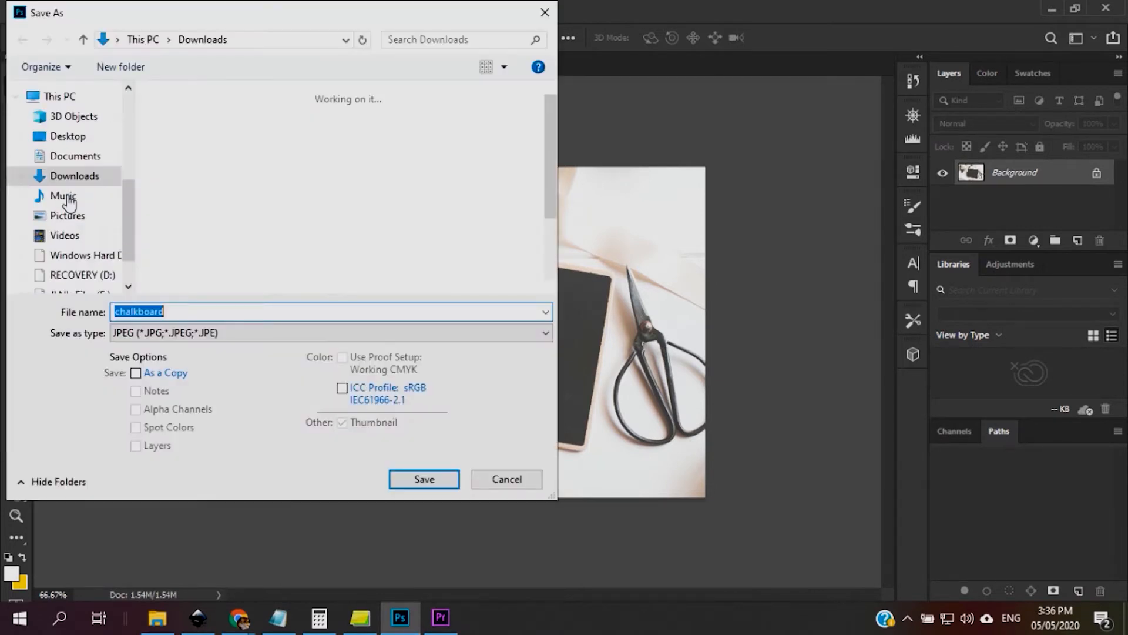
pyautogui.click(192, 306)
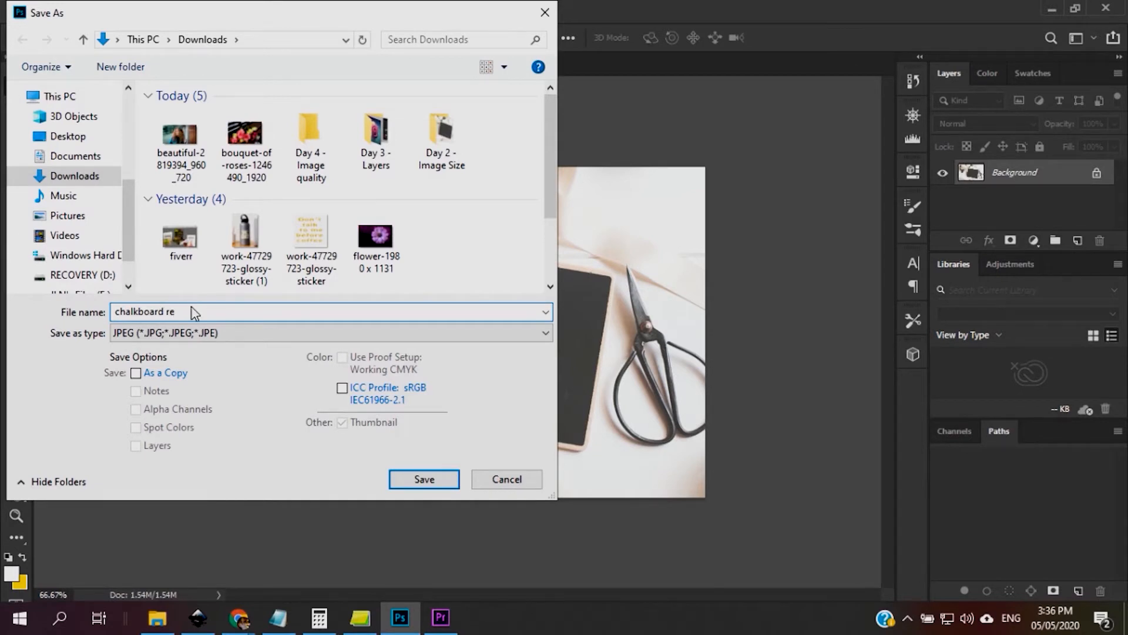
pyautogui.write('resize')
pyautogui.click(251, 335)
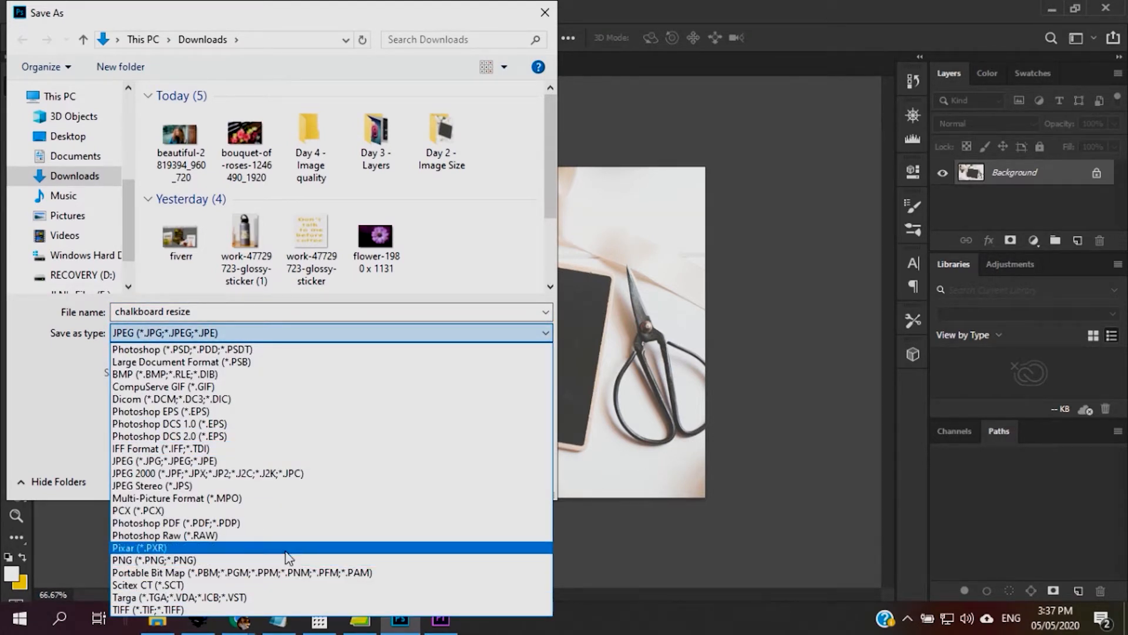
pyautogui.click(198, 349)
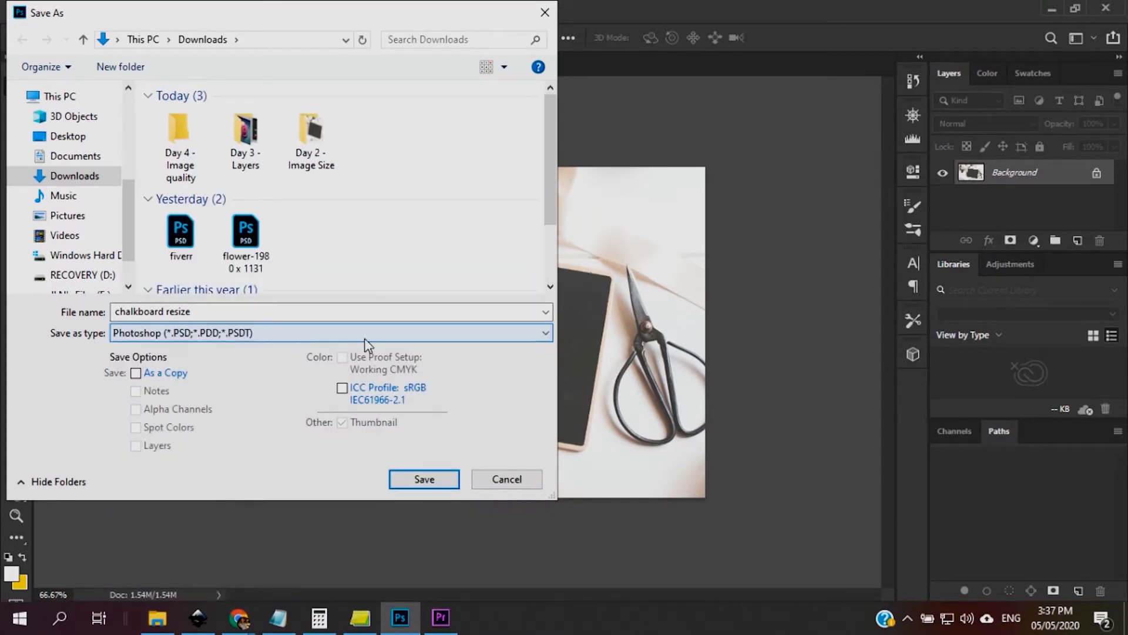
pyautogui.click(423, 480)
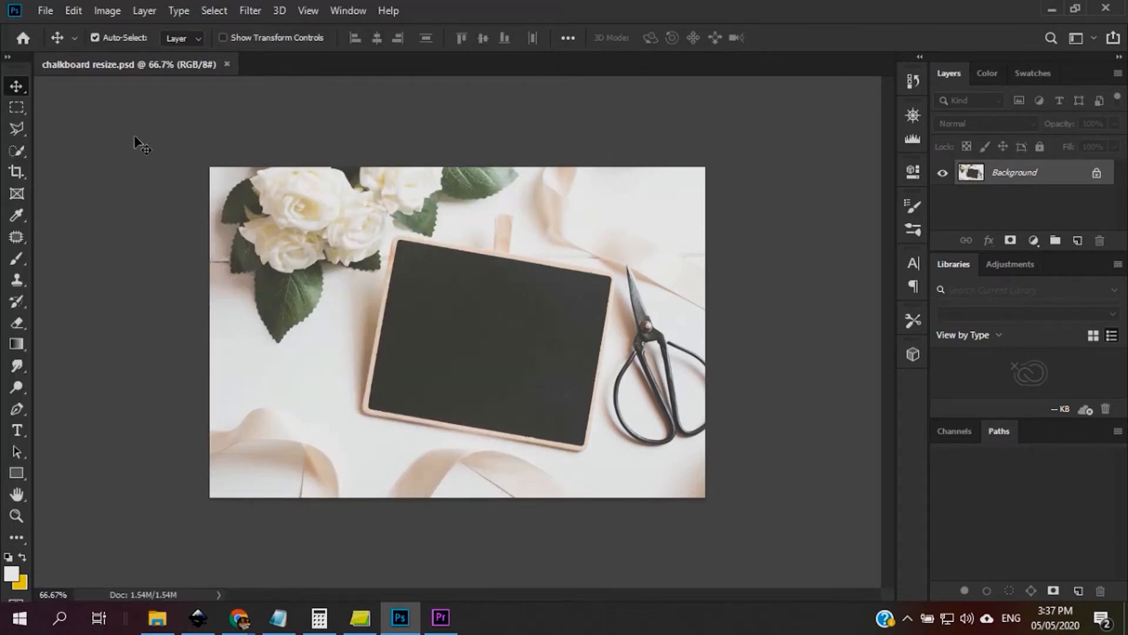
# - Save the image also as a JPEG named "chalkboard resize" with quality 8 (High), Progressive format and 3 scans
pyautogui.click(45, 10)
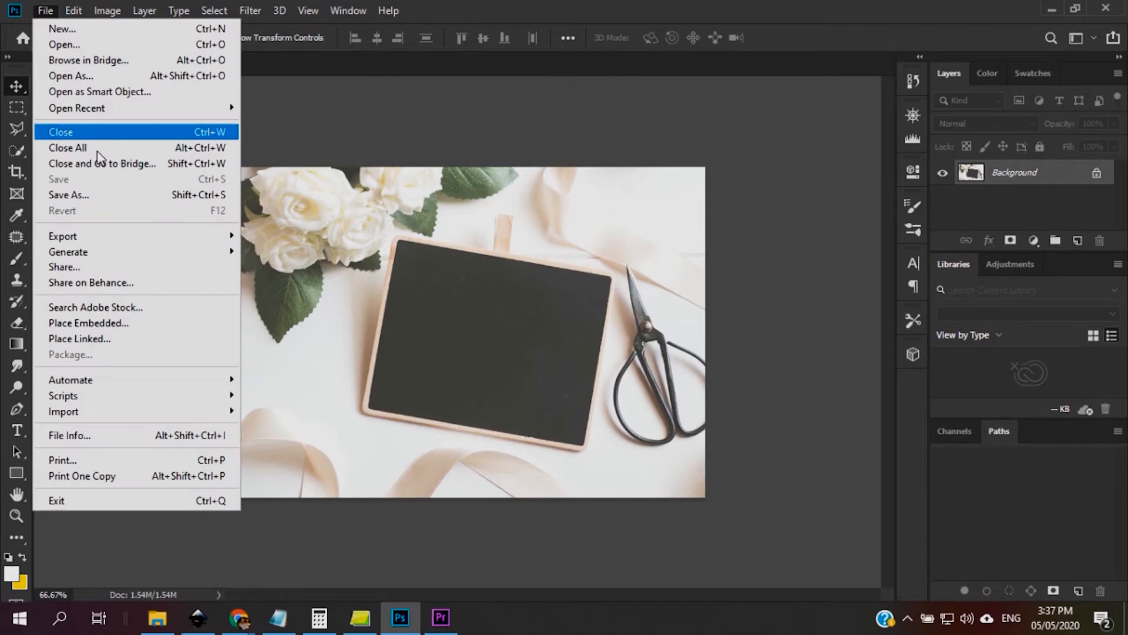
pyautogui.click(76, 198)
pyautogui.click(199, 333)
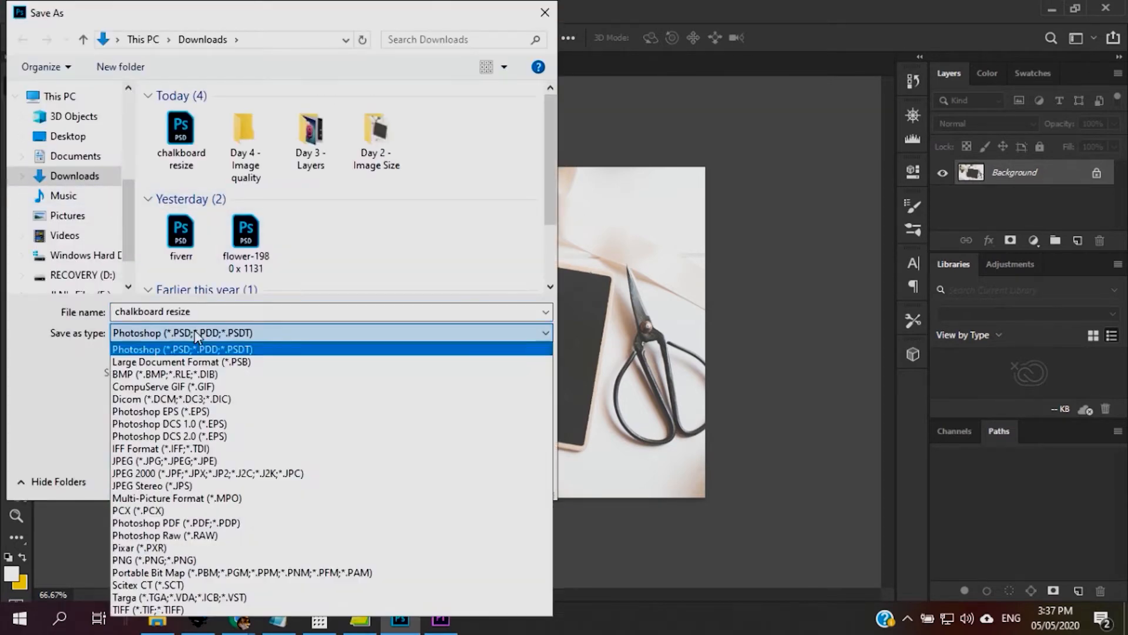
pyautogui.click(146, 462)
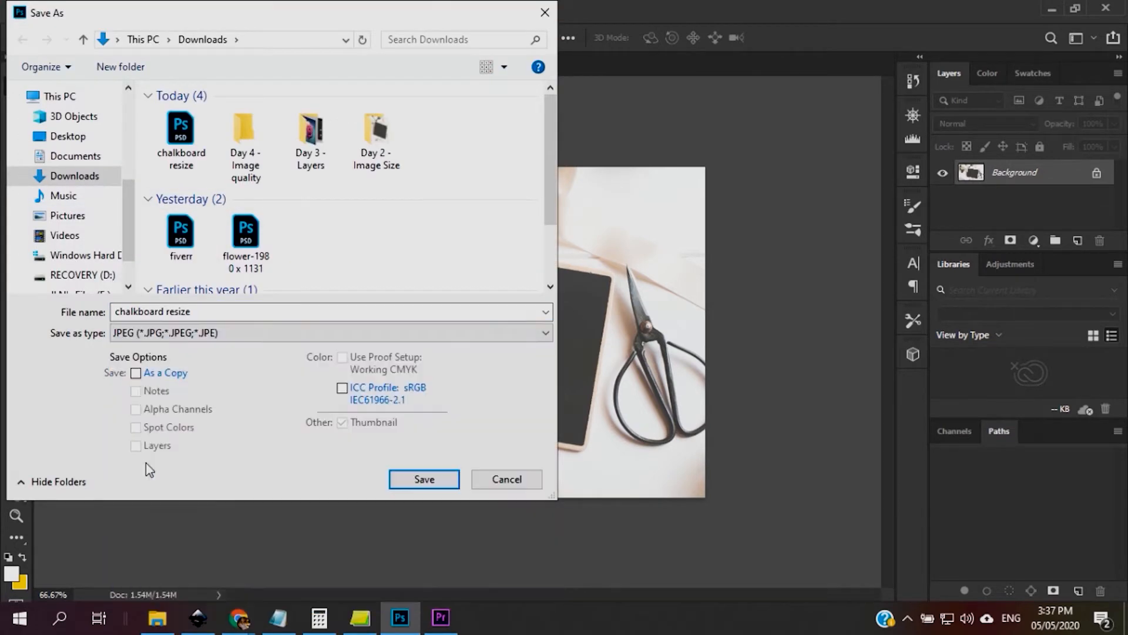
pyautogui.click(425, 481)
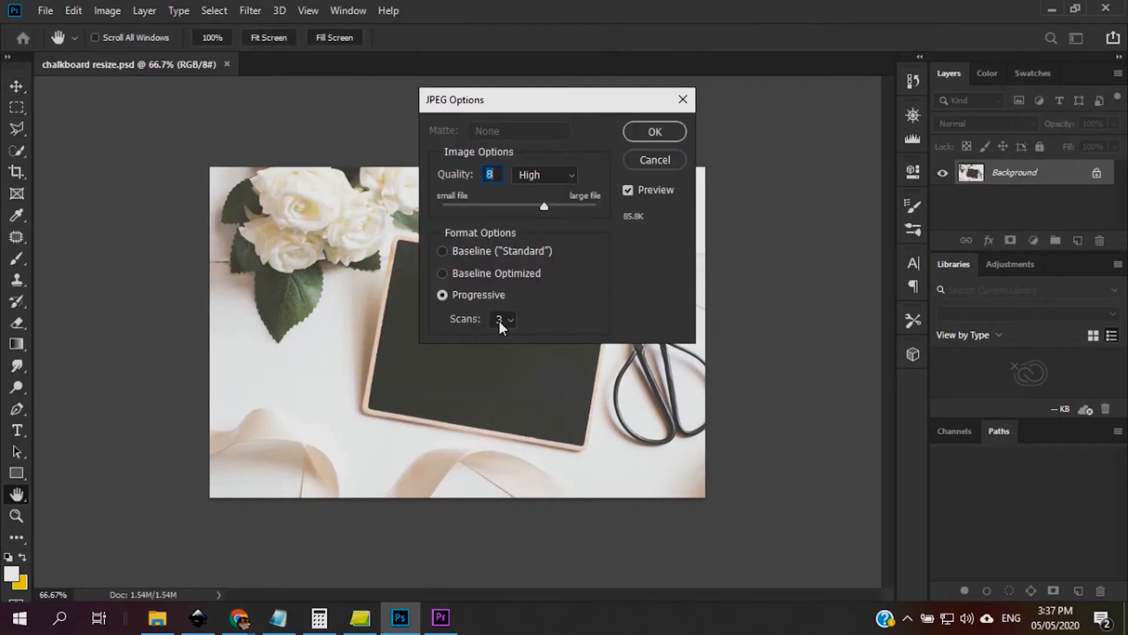
pyautogui.click(655, 133)
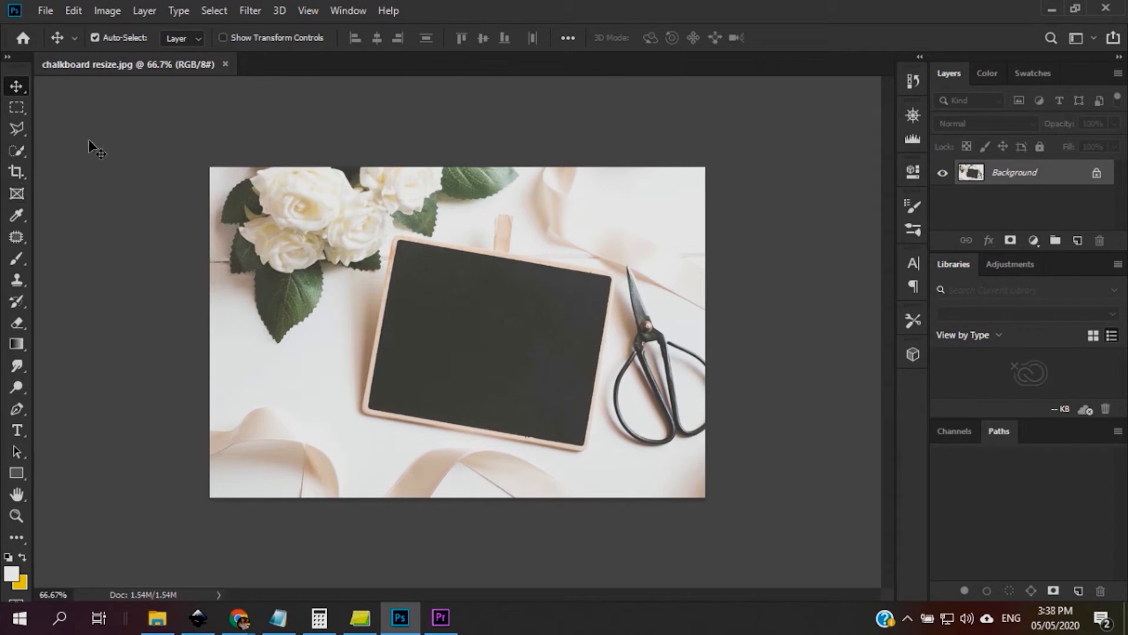
# - Crop the image closely around the chalkboard, with Delete Cropped Pixels turned off
pyautogui.click(17, 173)
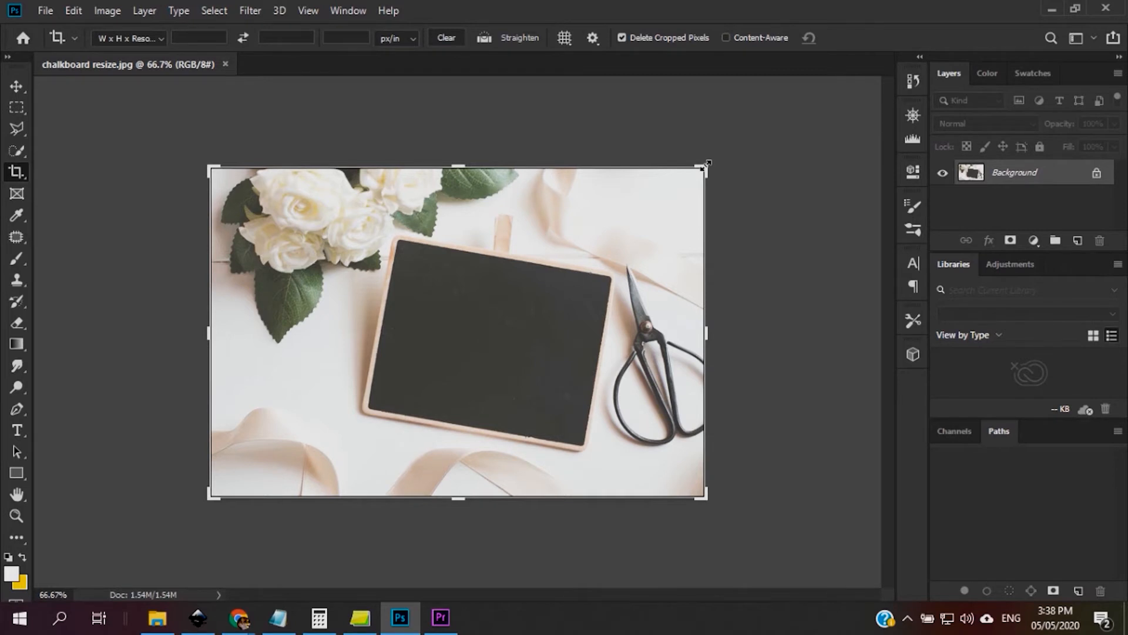
pyautogui.click(707, 164)
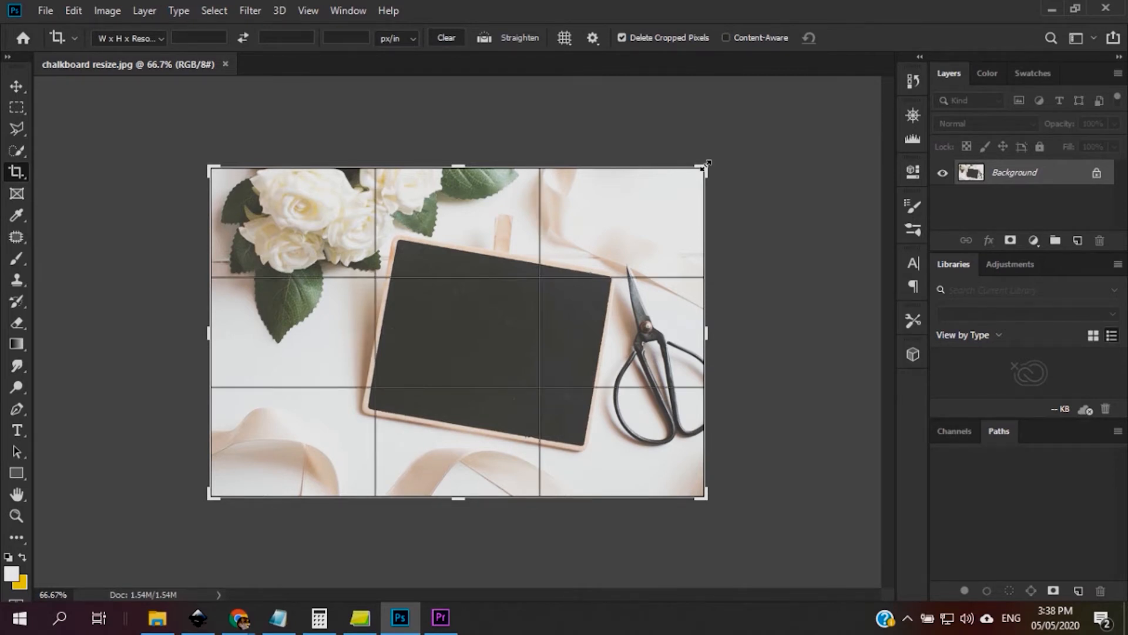
pyautogui.moveTo(707, 164); pyautogui.dragTo(633, 210)
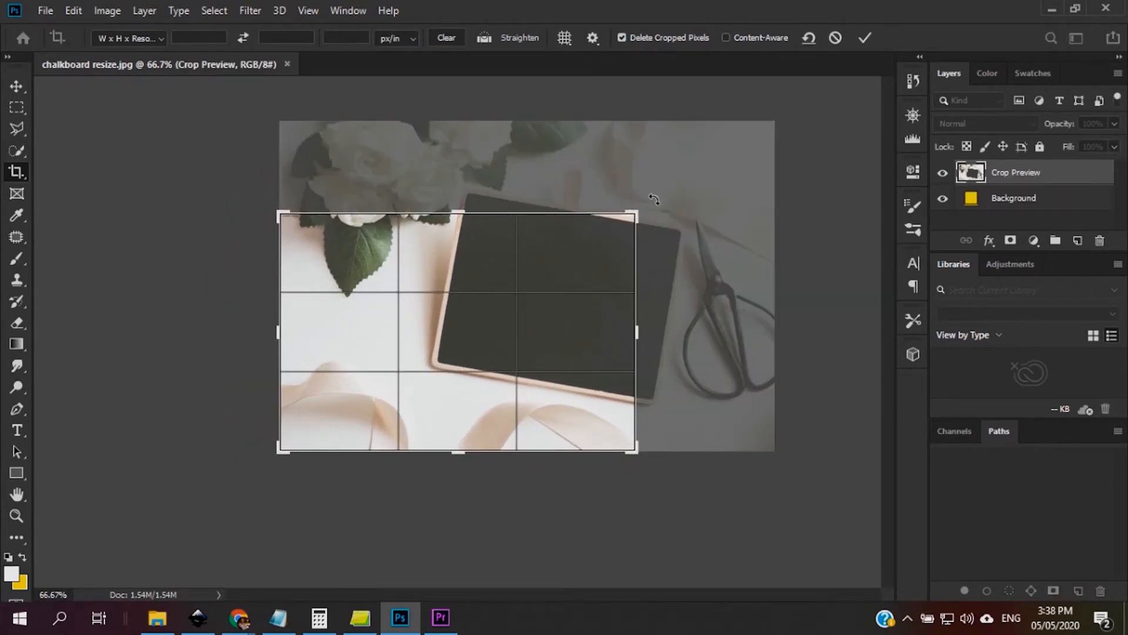
pyautogui.click(470, 337)
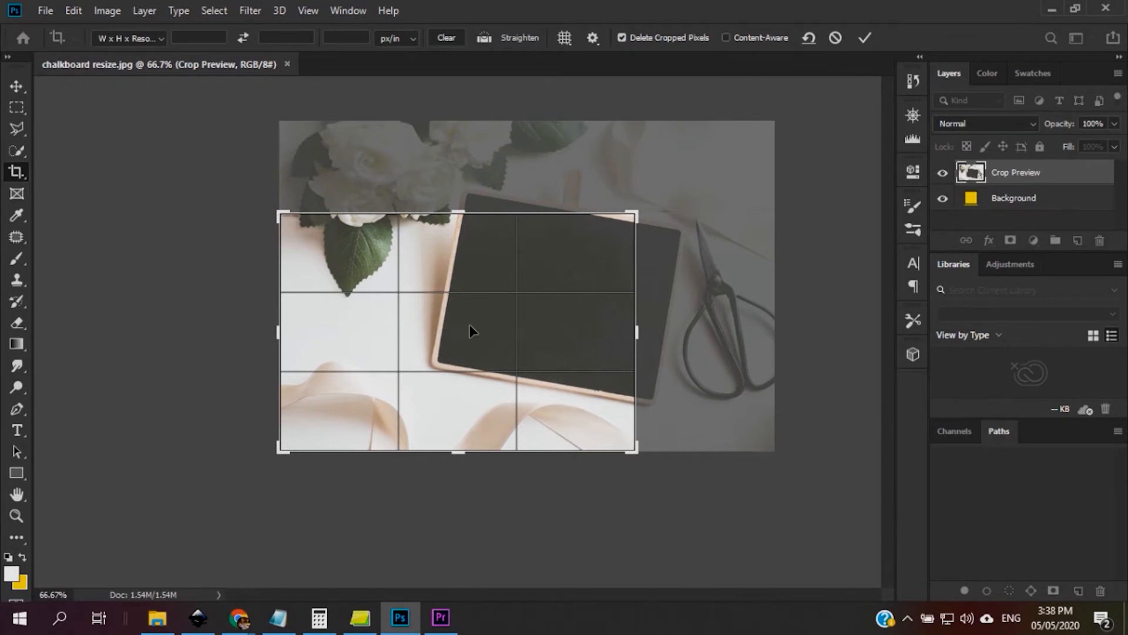
pyautogui.moveTo(478, 311); pyautogui.dragTo(399, 349)
pyautogui.click(477, 327)
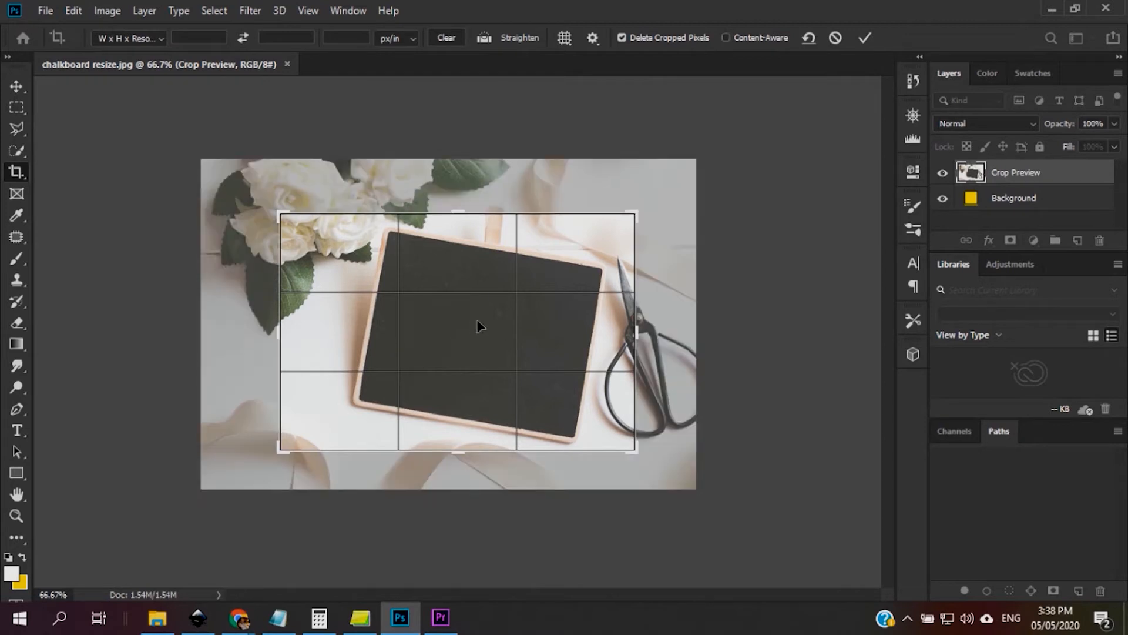
pyautogui.moveTo(477, 320); pyautogui.dragTo(462, 316)
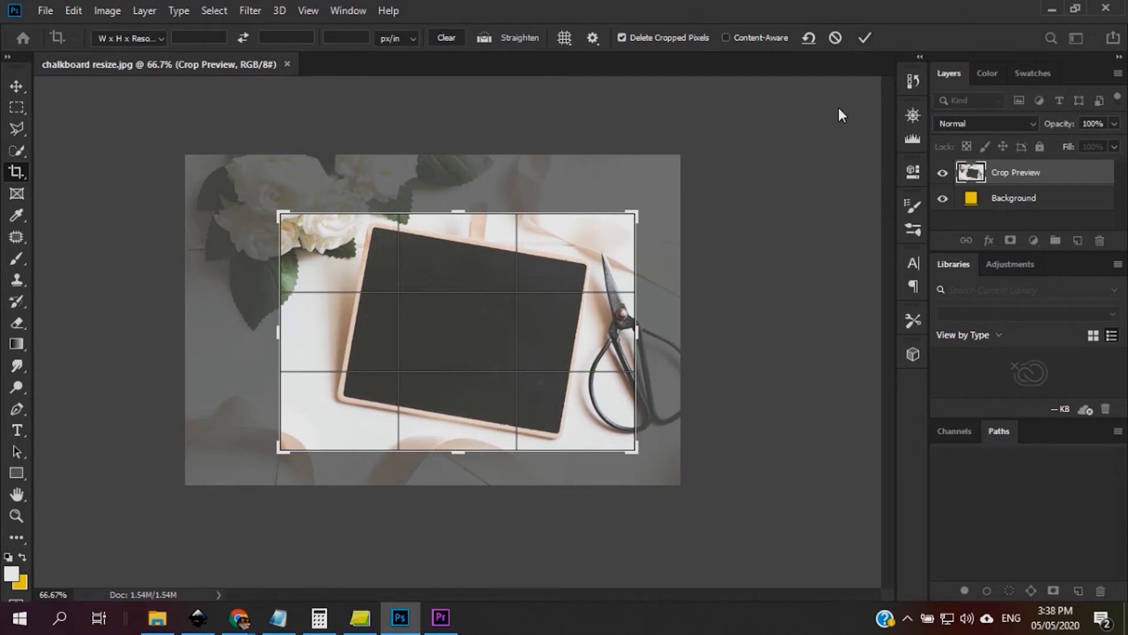
pyautogui.click(621, 37)
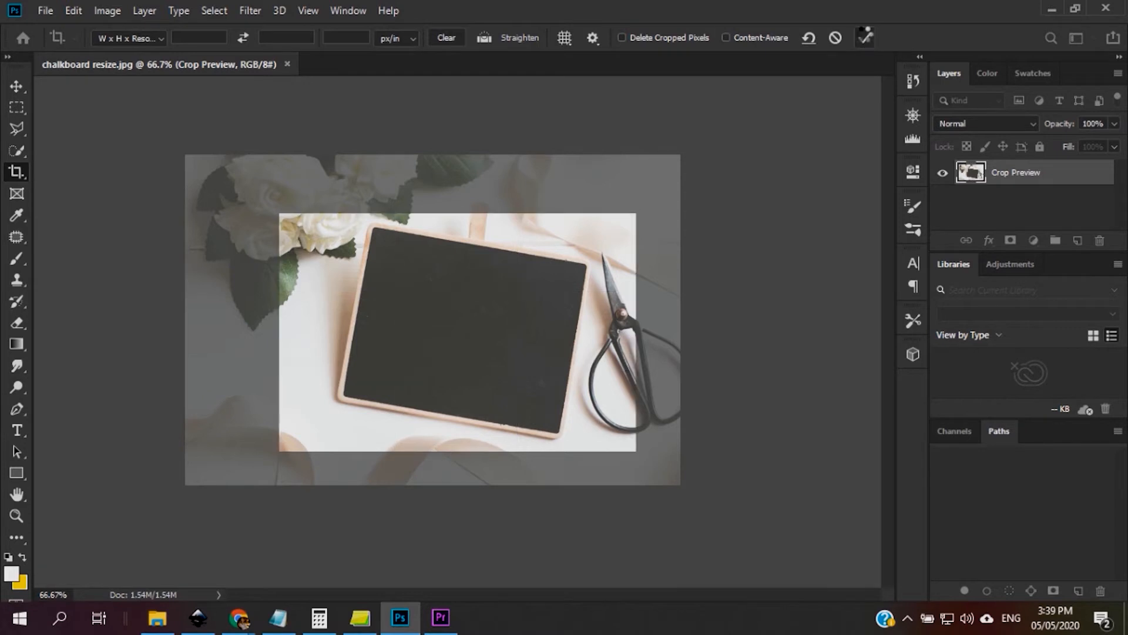
pyautogui.click(864, 37)
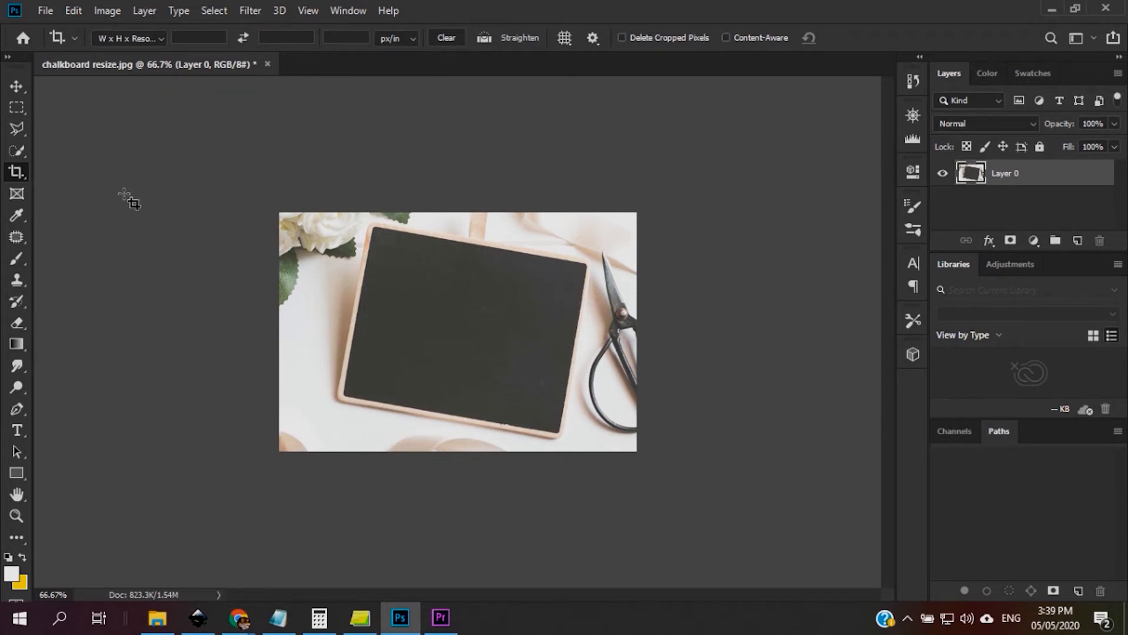
# - Reactivate the crop and try rotating the image by hand to level the chalkboard
pyautogui.click(464, 319)
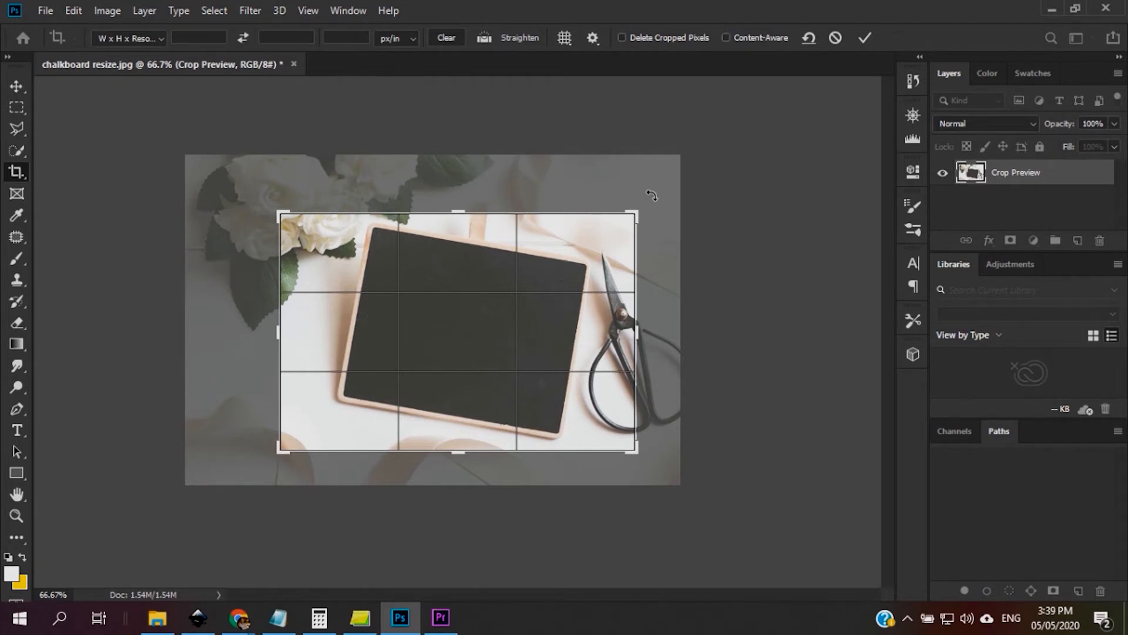
pyautogui.moveTo(653, 195); pyautogui.dragTo(623, 167)
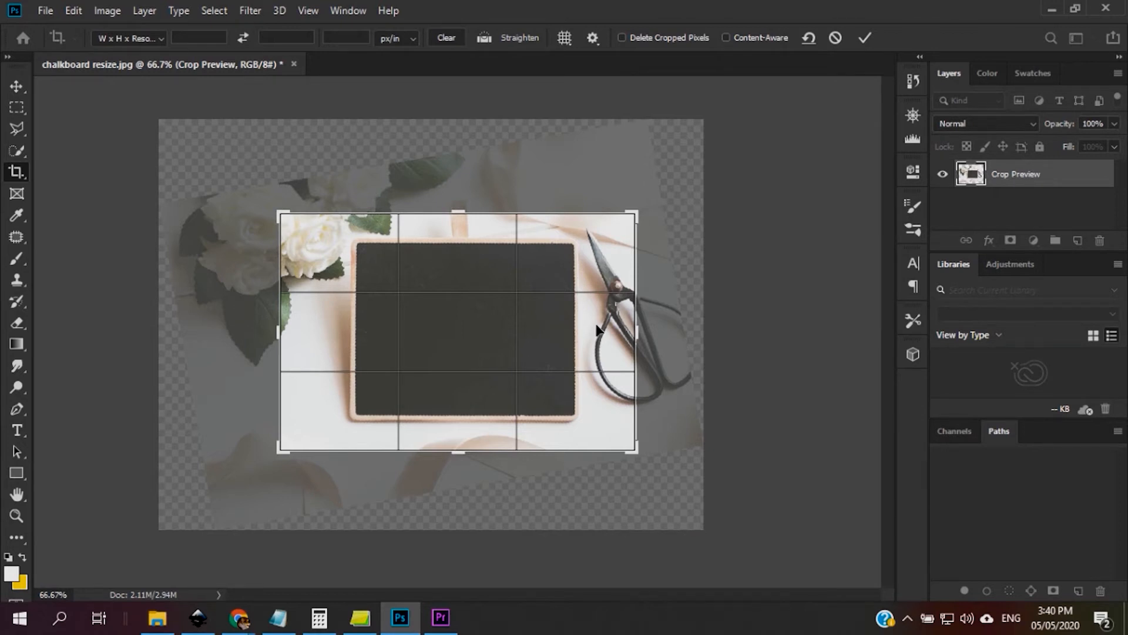
pyautogui.press('ctrl')
pyautogui.hotkey('ctrl', 'z')
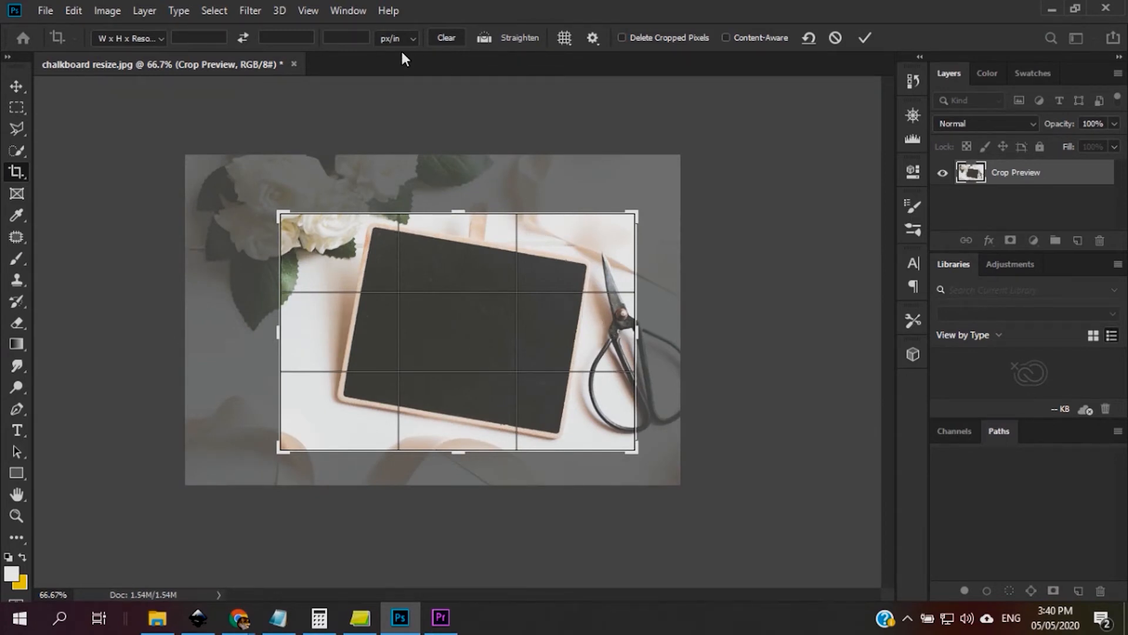
# - Straighten the image along the chalkboard's lower frame edge and apply the crop
pyautogui.click(483, 38)
pyautogui.moveTo(373, 407); pyautogui.dragTo(499, 428)
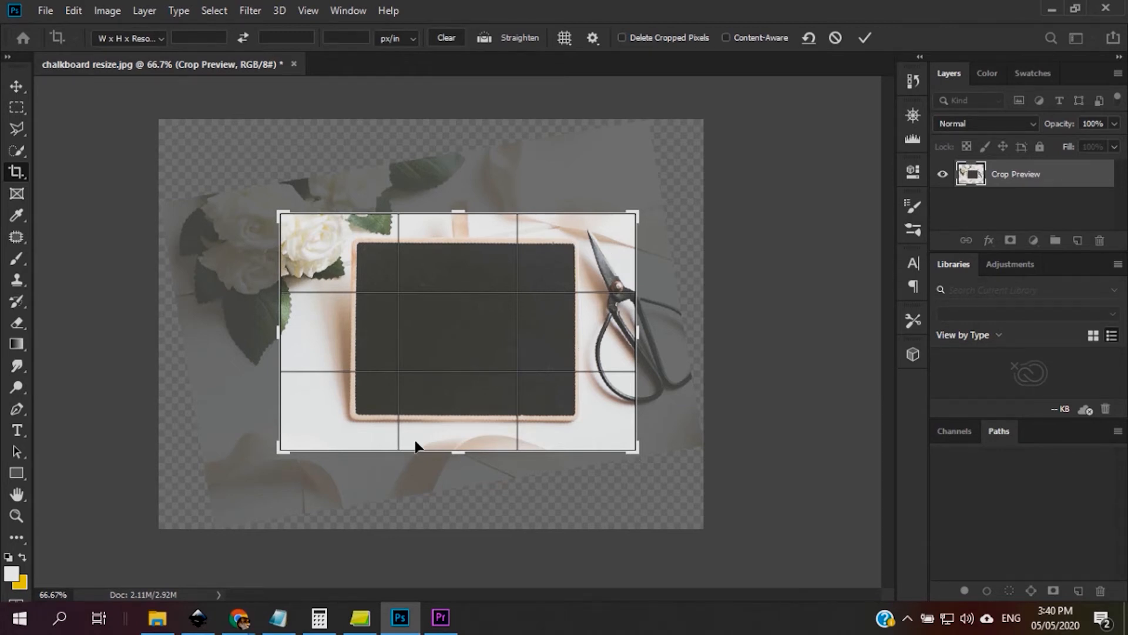
pyautogui.click(865, 38)
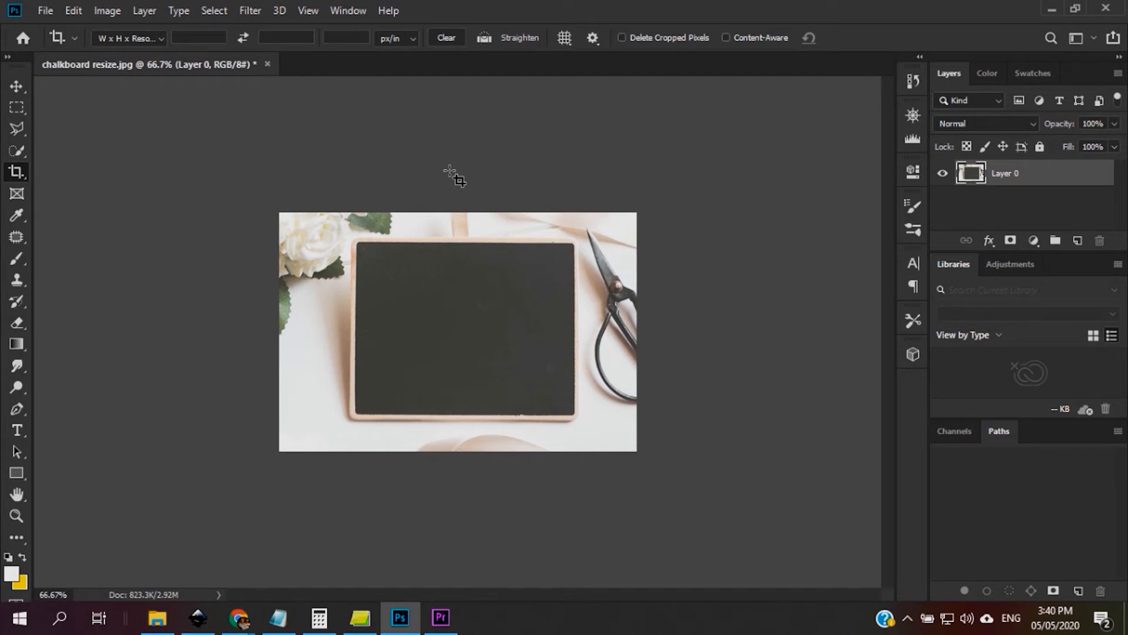
# - Save the cropped image as a Photoshop file named "chalkboard crop" in Downloads, with layers and Maximize Compatibility on
pyautogui.click(44, 10)
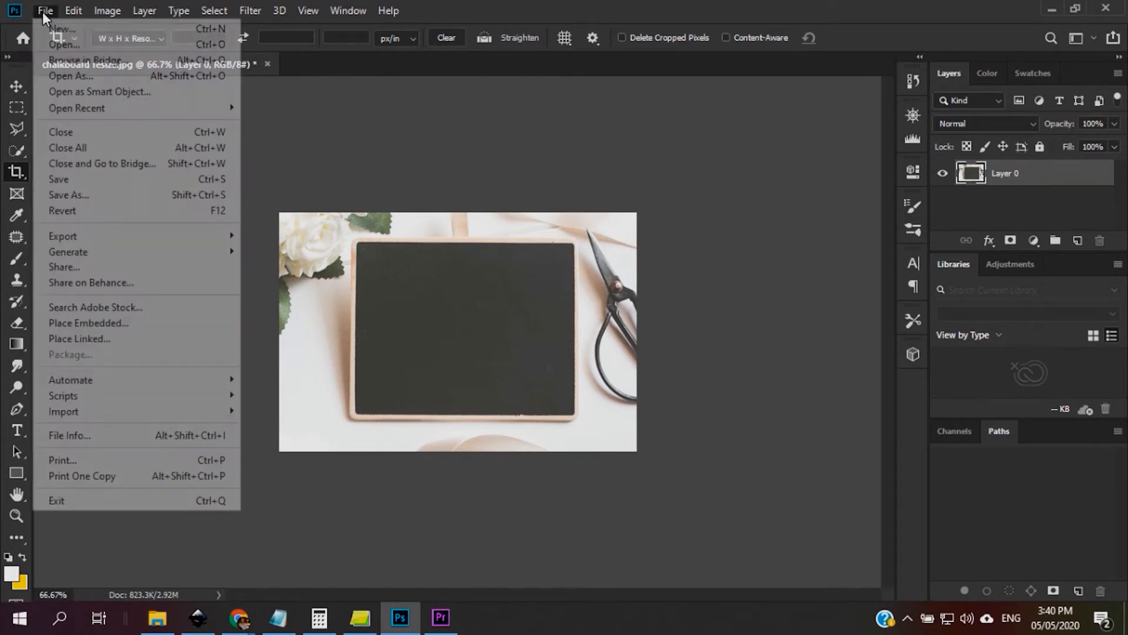
pyautogui.click(73, 194)
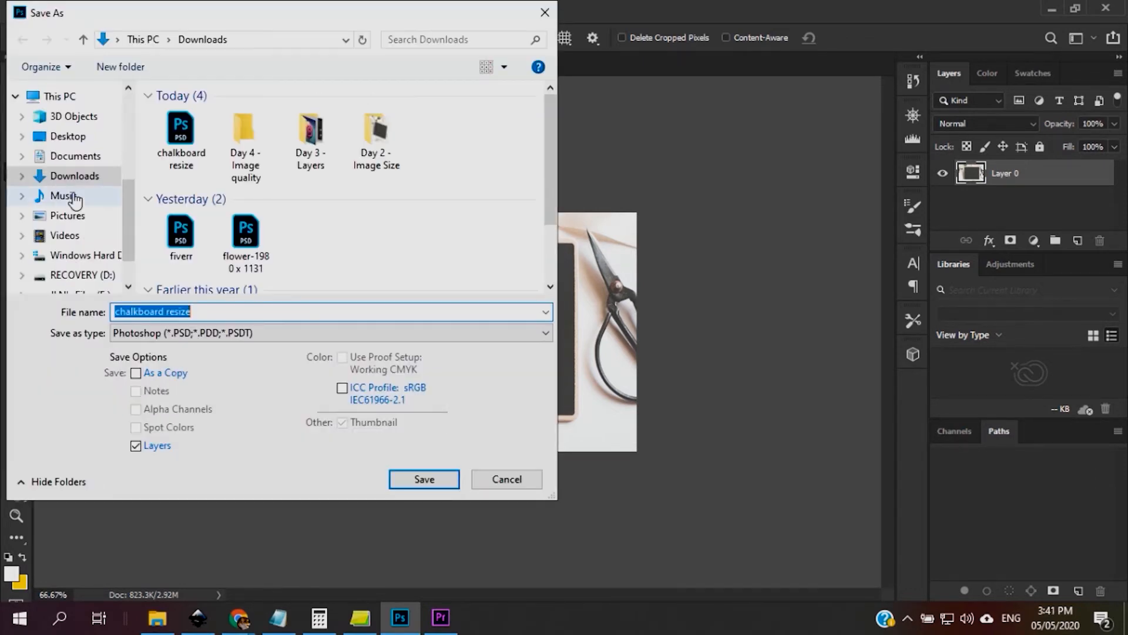
pyautogui.click(234, 310)
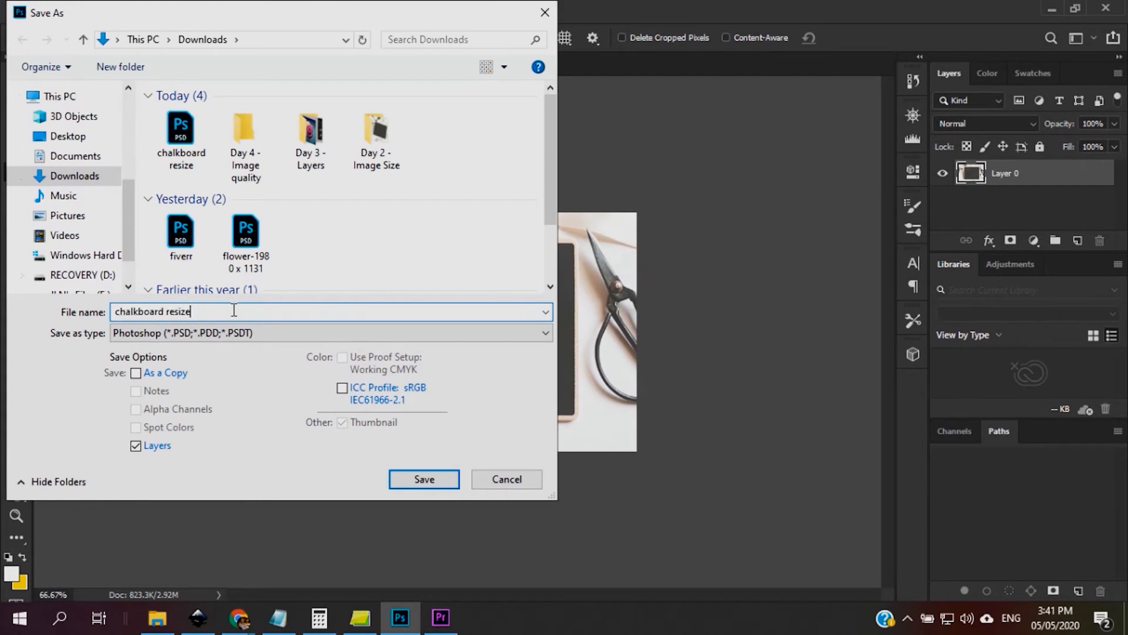
pyautogui.doubleClick(178, 310)
pyautogui.write('crop')
pyautogui.click(433, 484)
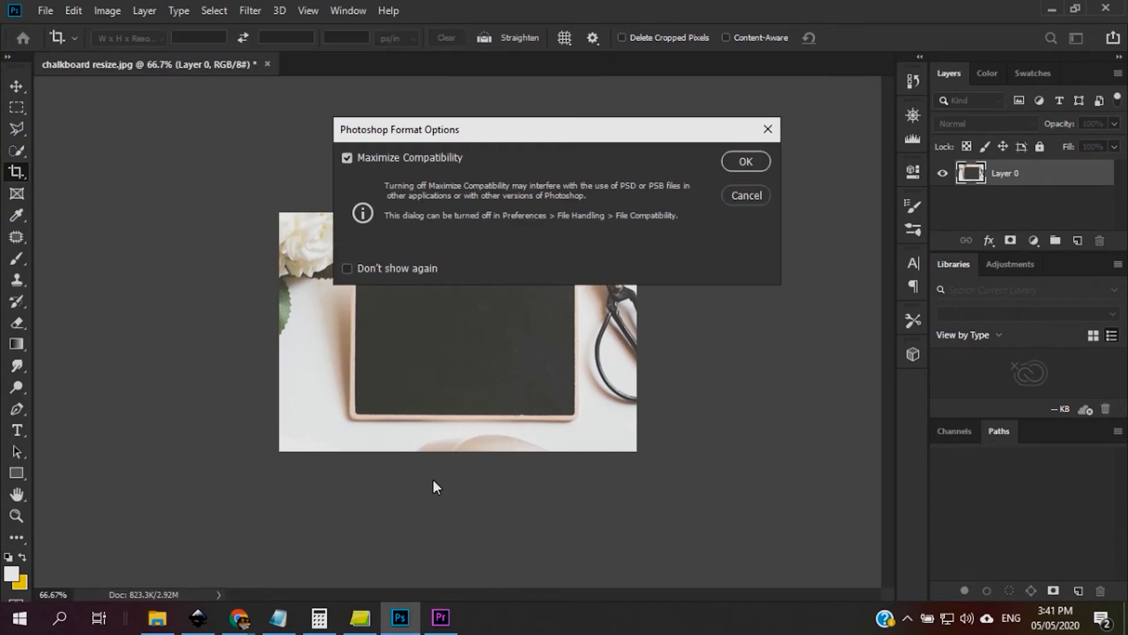
pyautogui.click(746, 161)
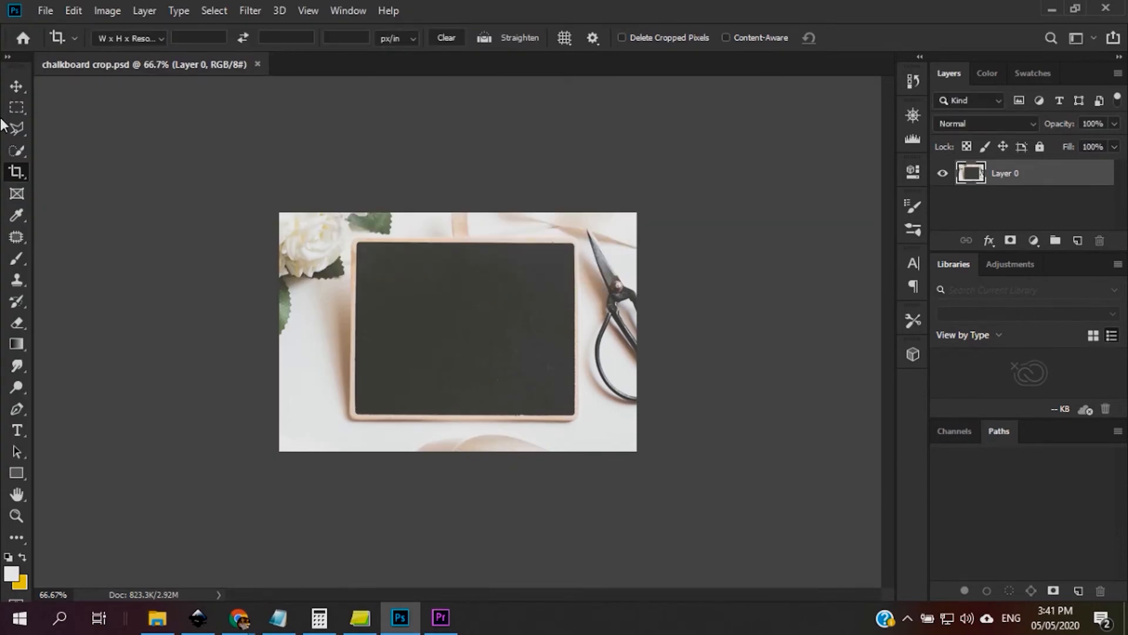
# - Save the image also as a JPEG named "chalkboard crop" with quality 8 (High), Progressive format and 3 scans
pyautogui.click(51, 9)
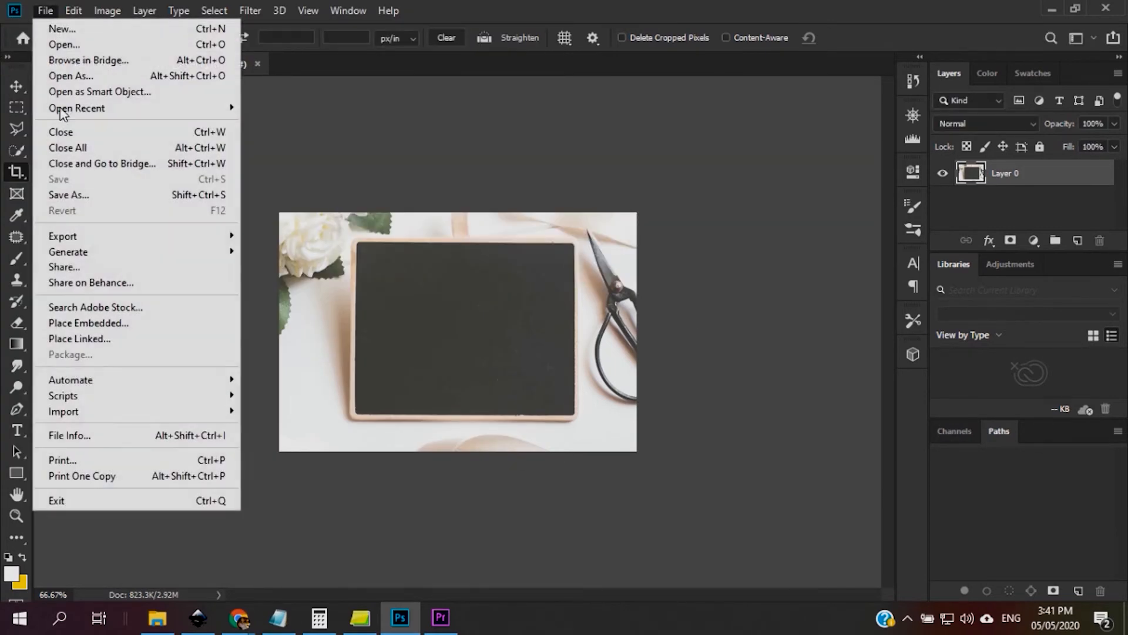
pyautogui.click(72, 196)
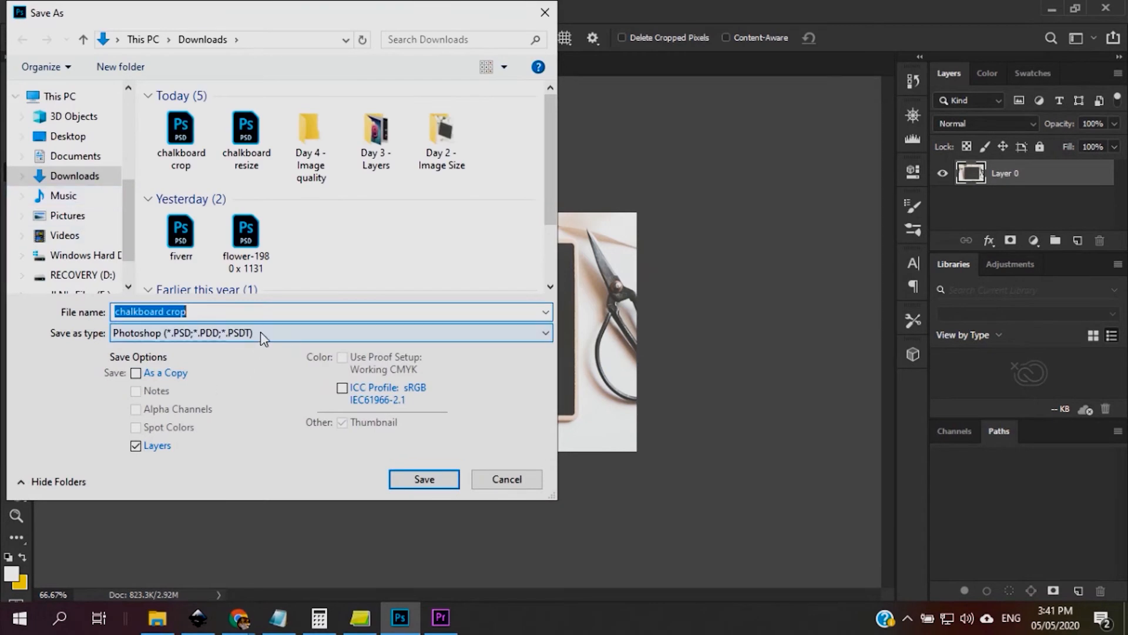
pyautogui.click(260, 332)
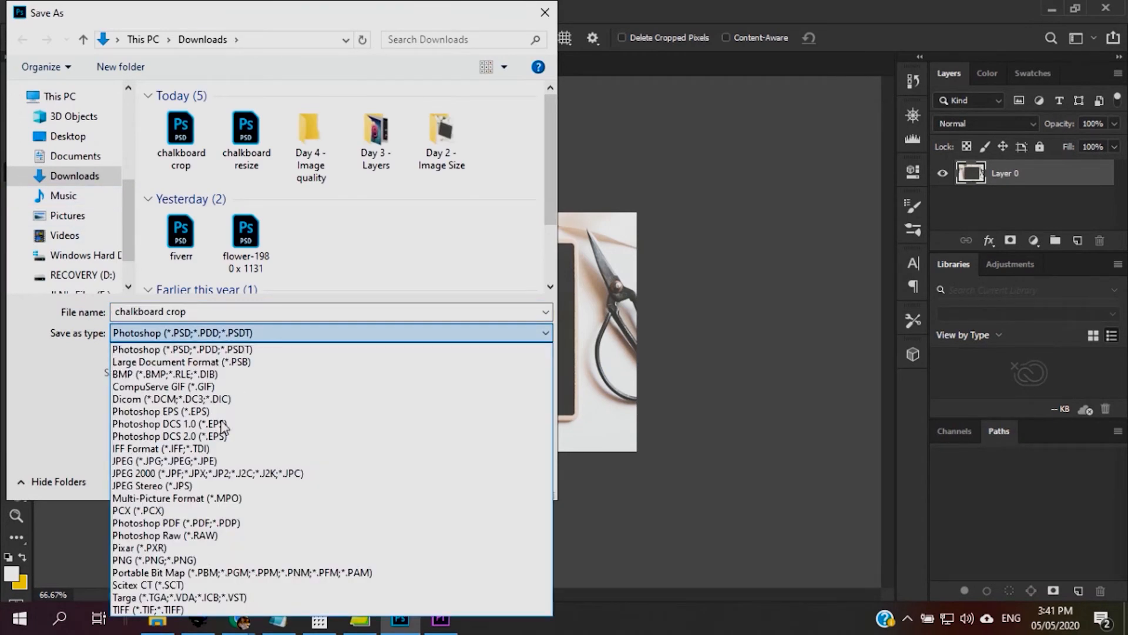
pyautogui.click(162, 462)
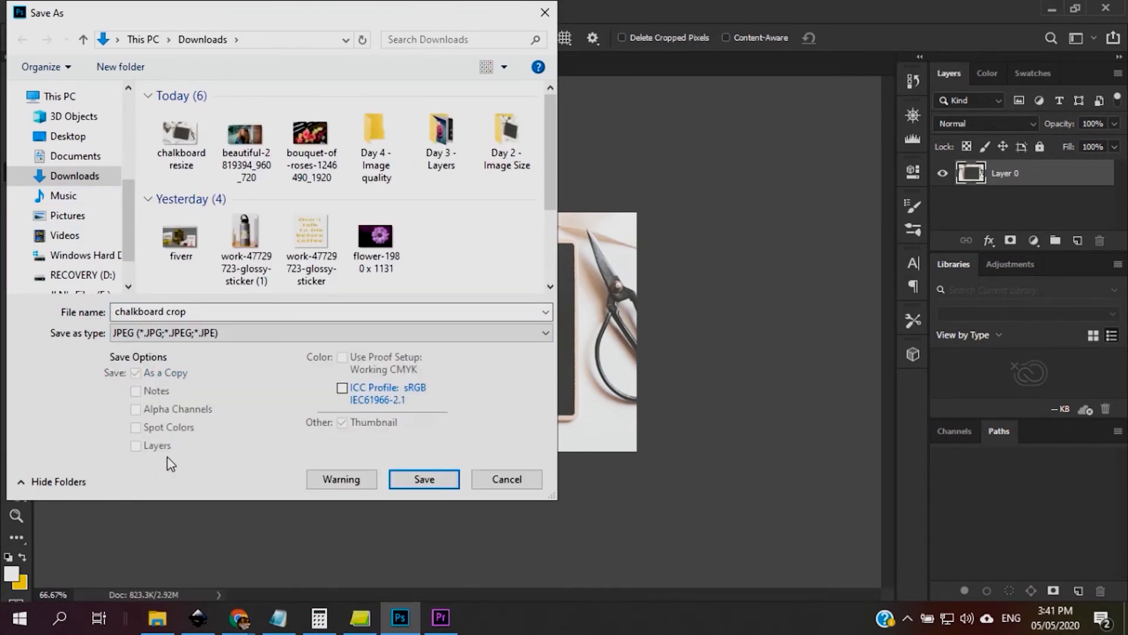
pyautogui.click(419, 482)
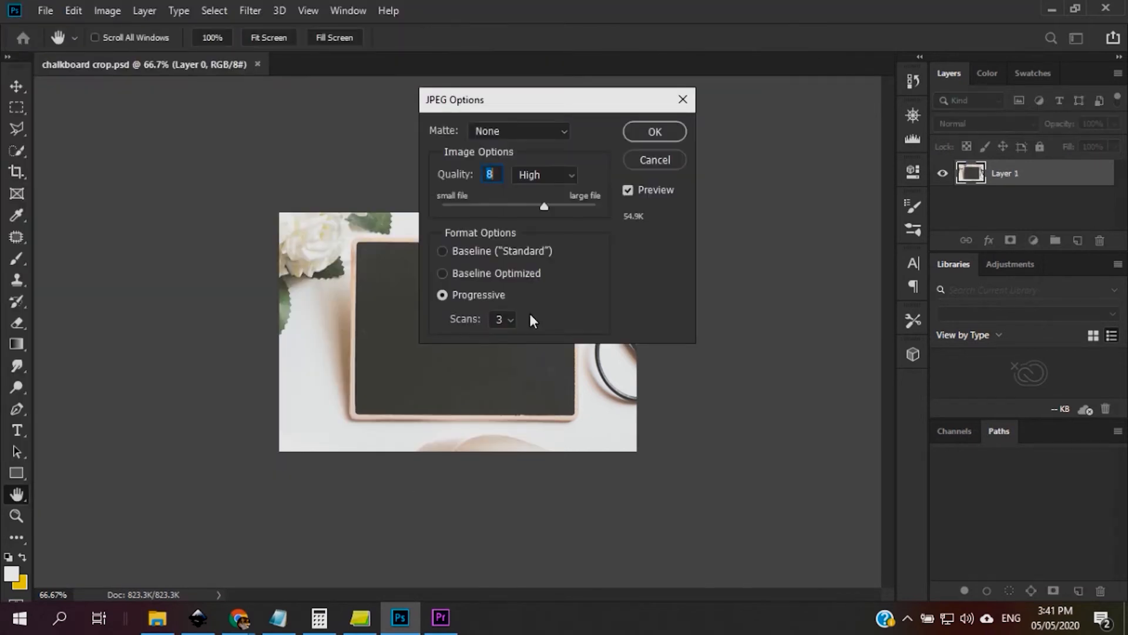
pyautogui.click(654, 133)
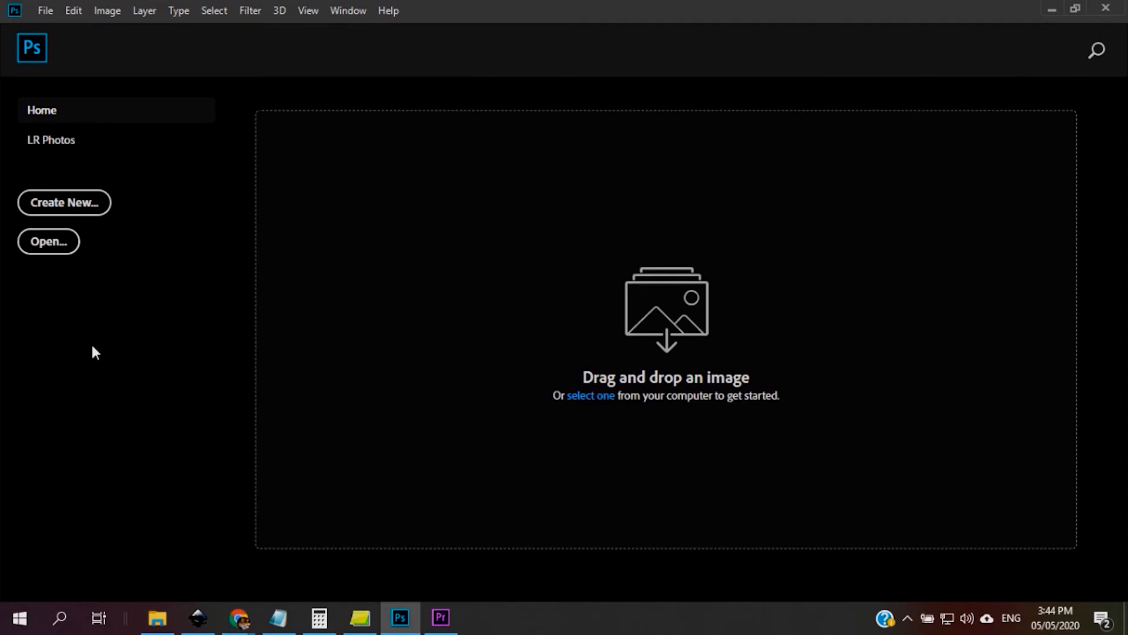
# - Open the JPEG version of "chalkboard crop" from the Downloads folder
pyautogui.click(44, 242)
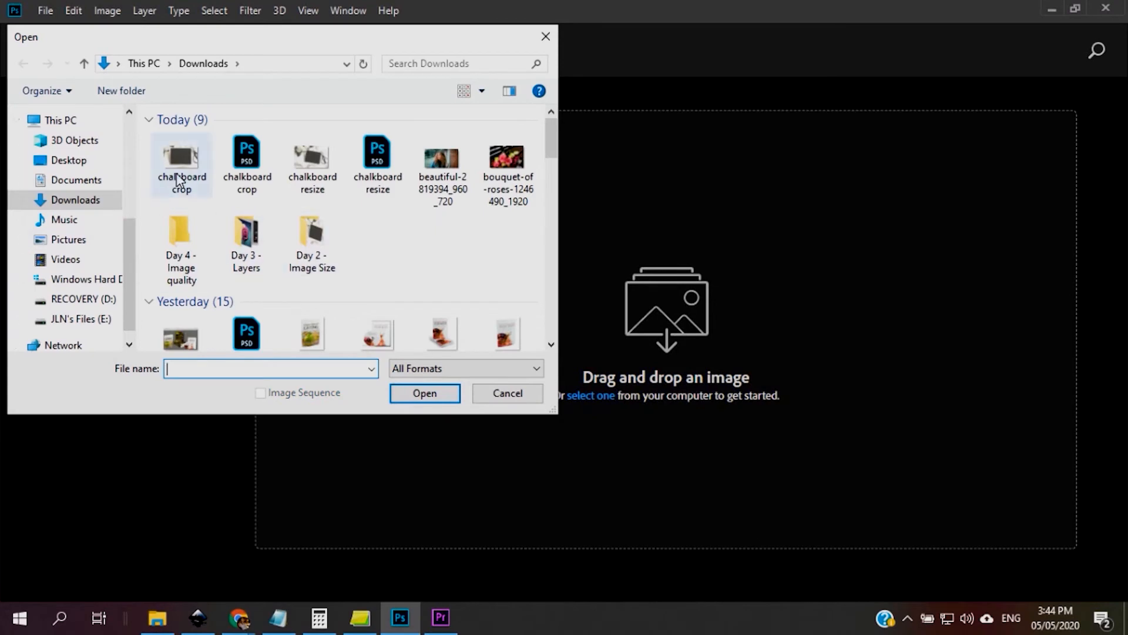
pyautogui.click(180, 175)
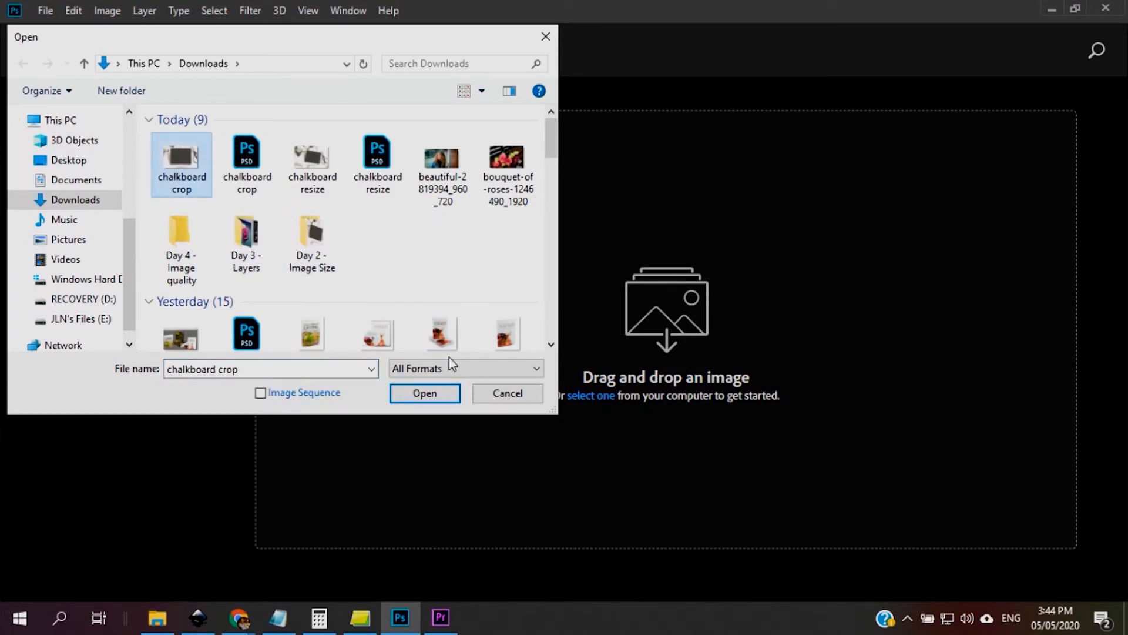
pyautogui.click(429, 394)
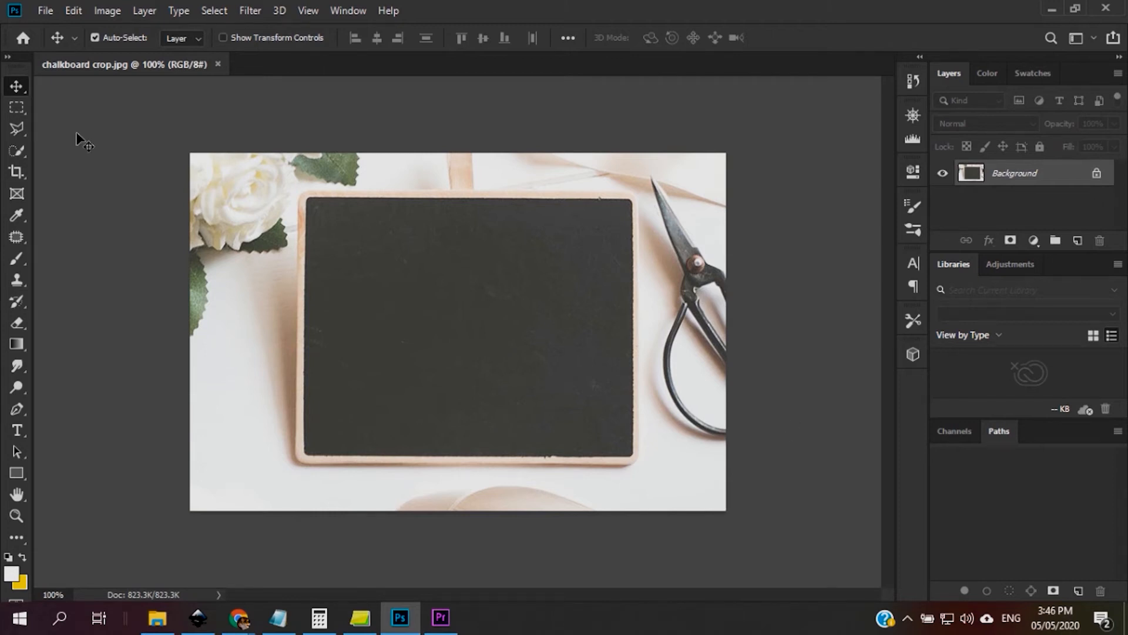
# - Set up a relative Canvas Size change in pixels that widens the canvas by 400 pixels
pyautogui.click(107, 12)
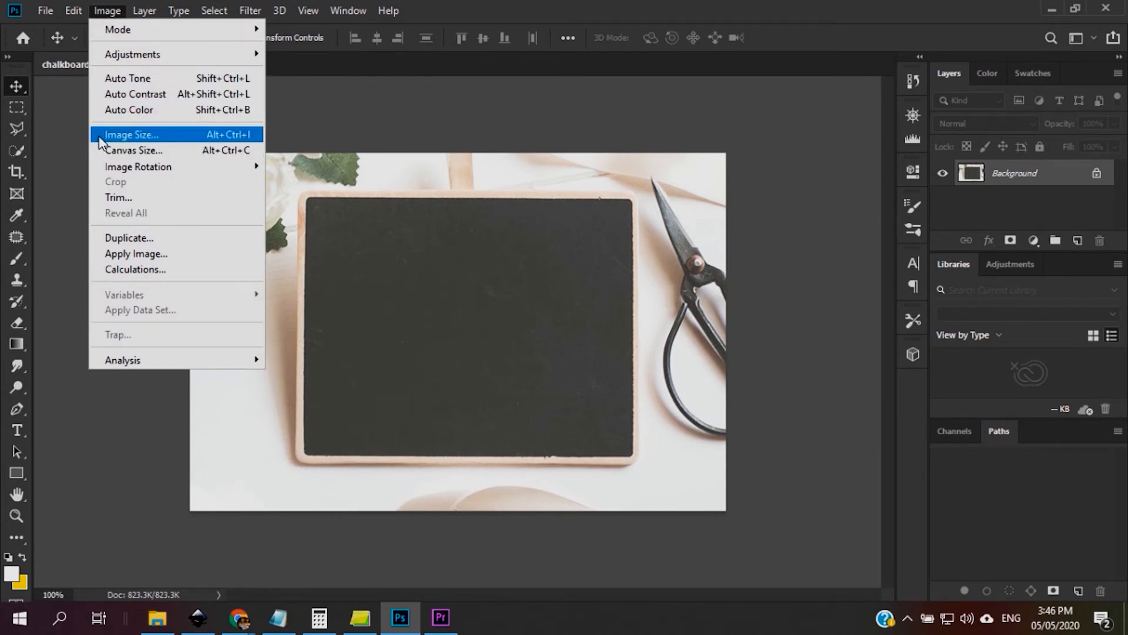
pyautogui.click(104, 150)
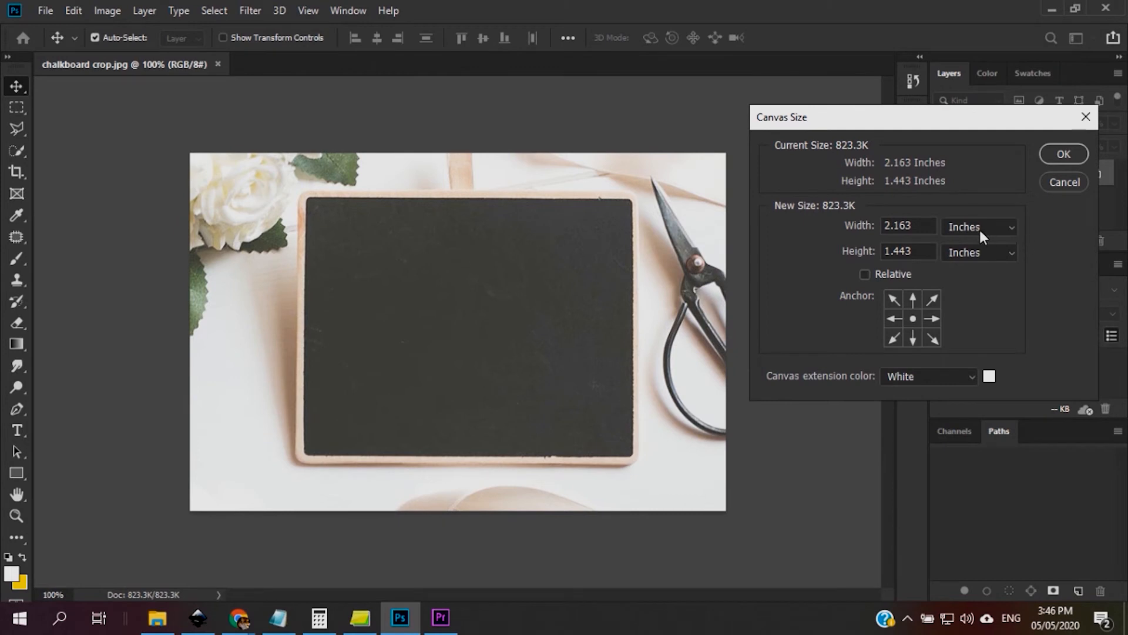
pyautogui.click(1012, 226)
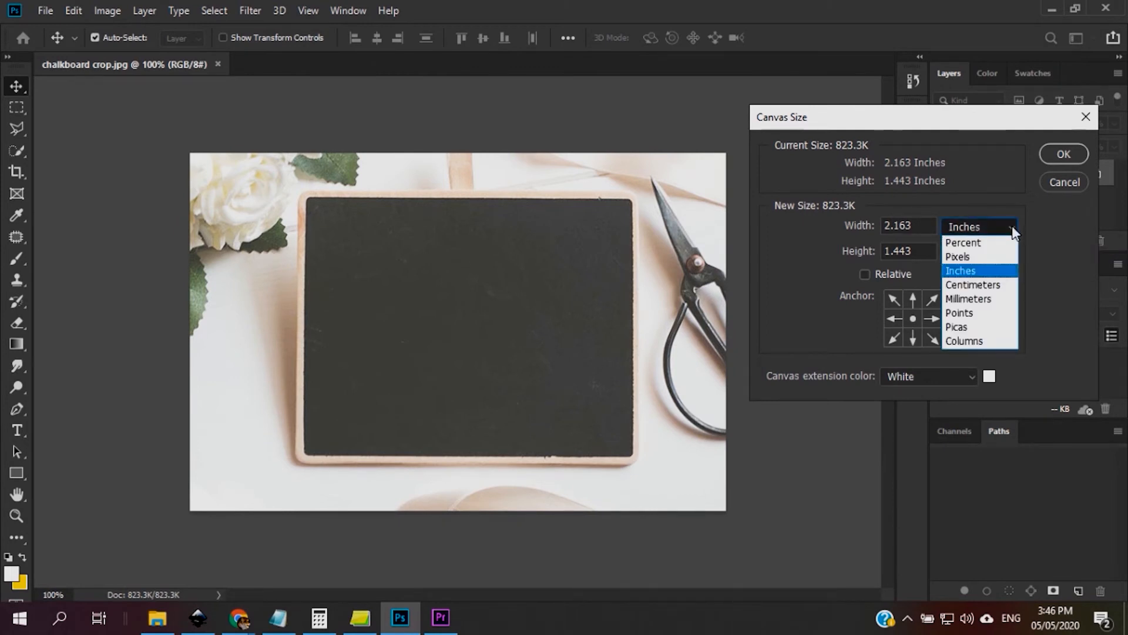
pyautogui.click(982, 258)
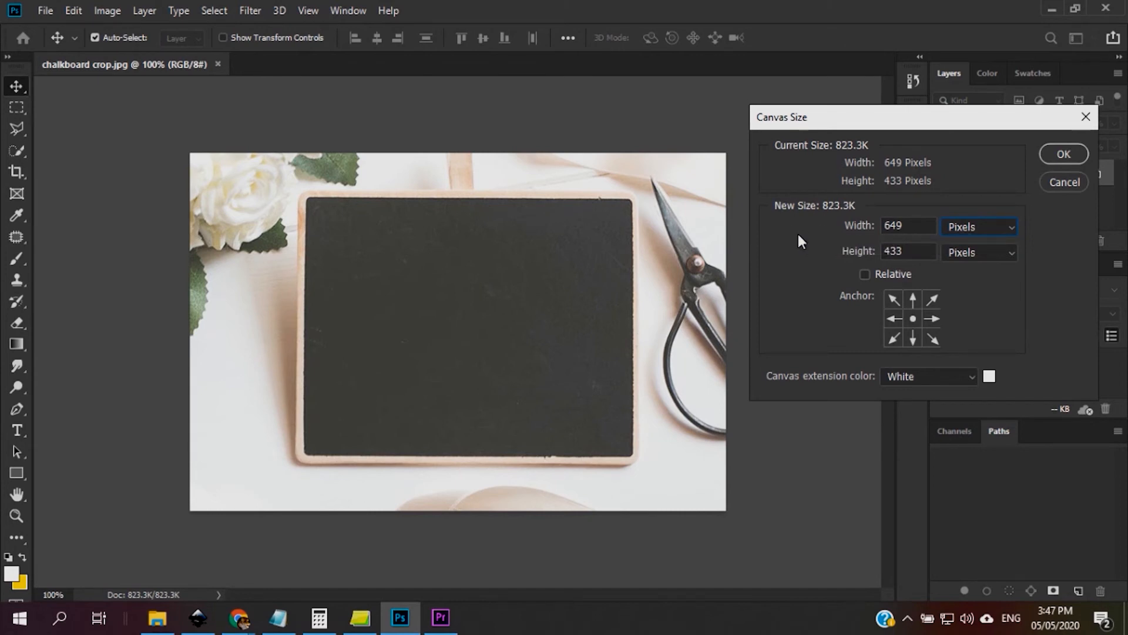
pyautogui.click(867, 275)
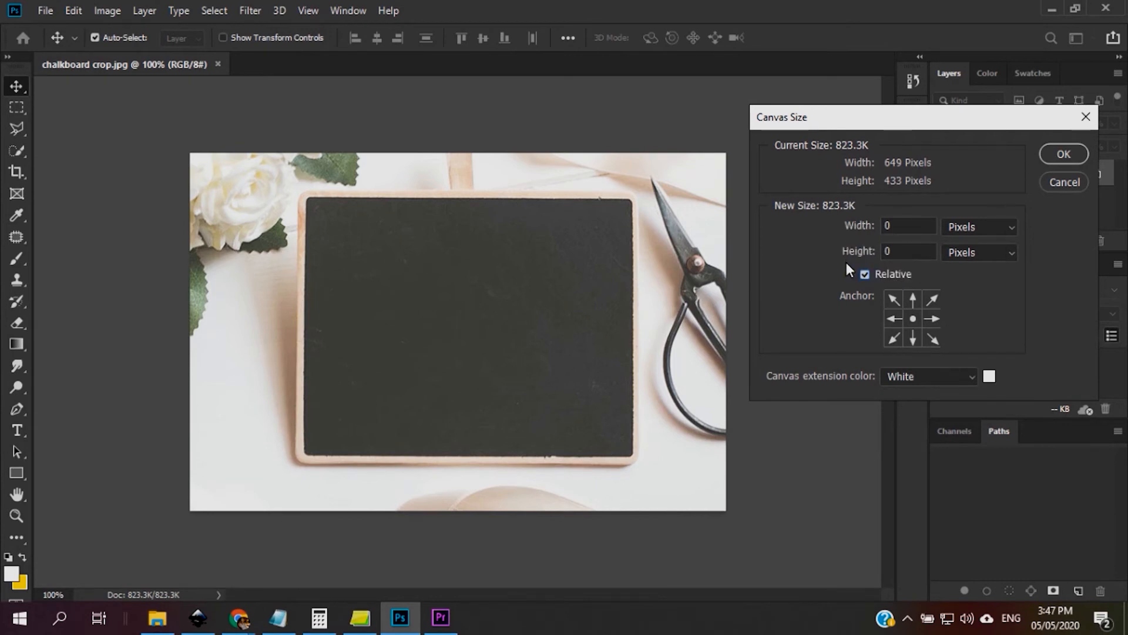
pyautogui.doubleClick(887, 227)
pyautogui.write('400')
pyautogui.click(798, 260)
pyautogui.click(890, 225)
pyautogui.write('-')
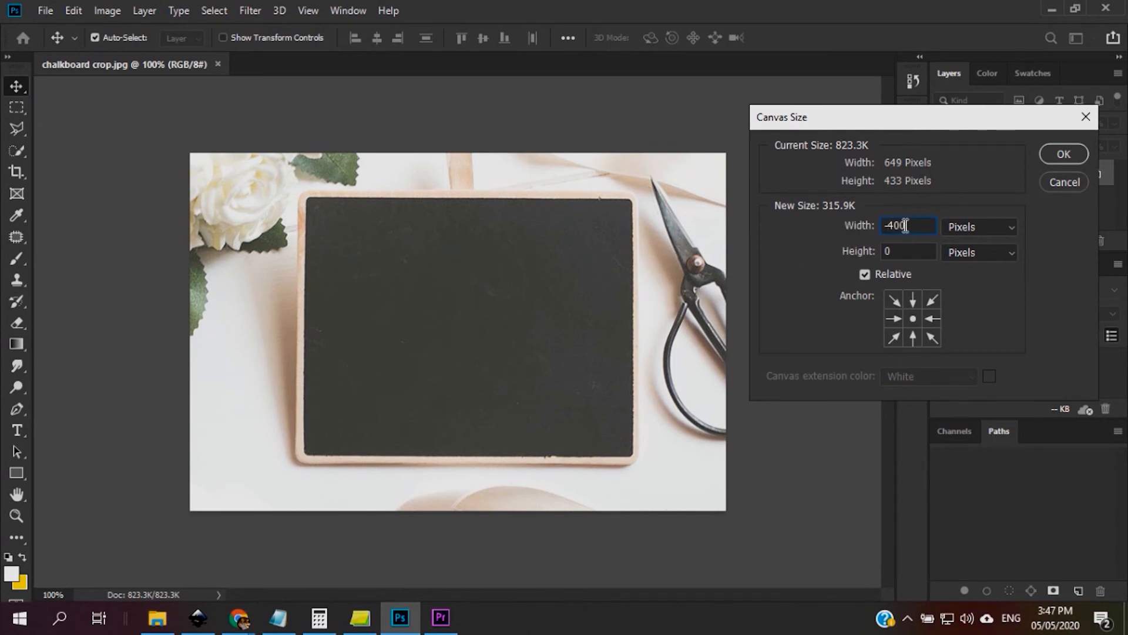
pyautogui.press('BackSpace')
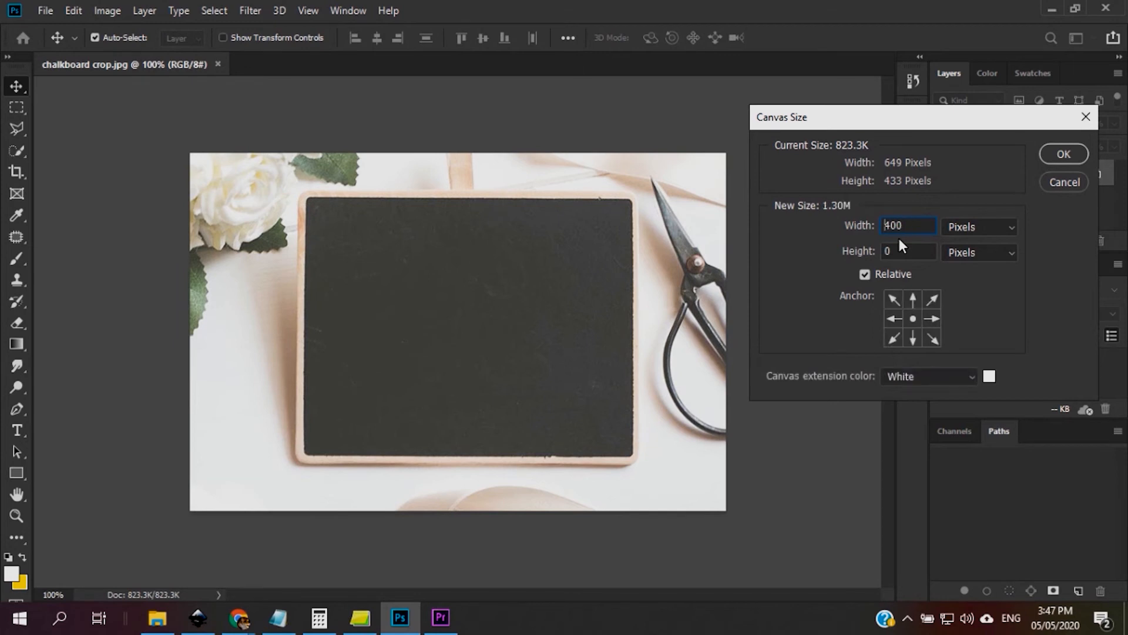
pyautogui.hotkey('shift', 'End')
# - Look over the canvas extension color choices, keep White, and apply the canvas enlargement with the centered anchor
pyautogui.click(972, 376)
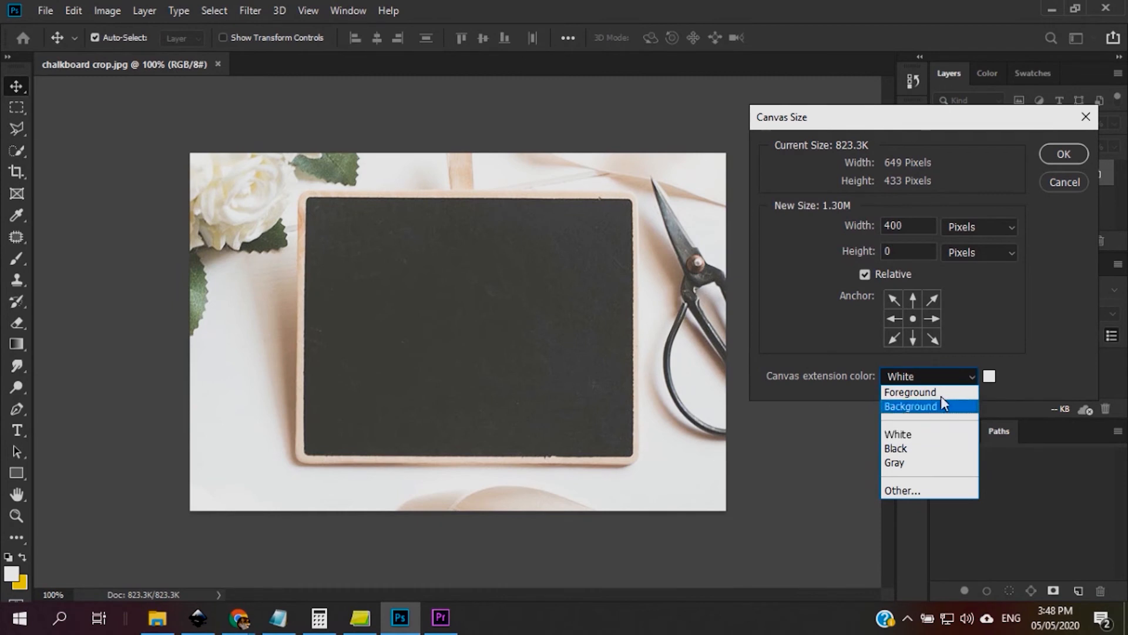
pyautogui.click(1044, 378)
pyautogui.click(990, 378)
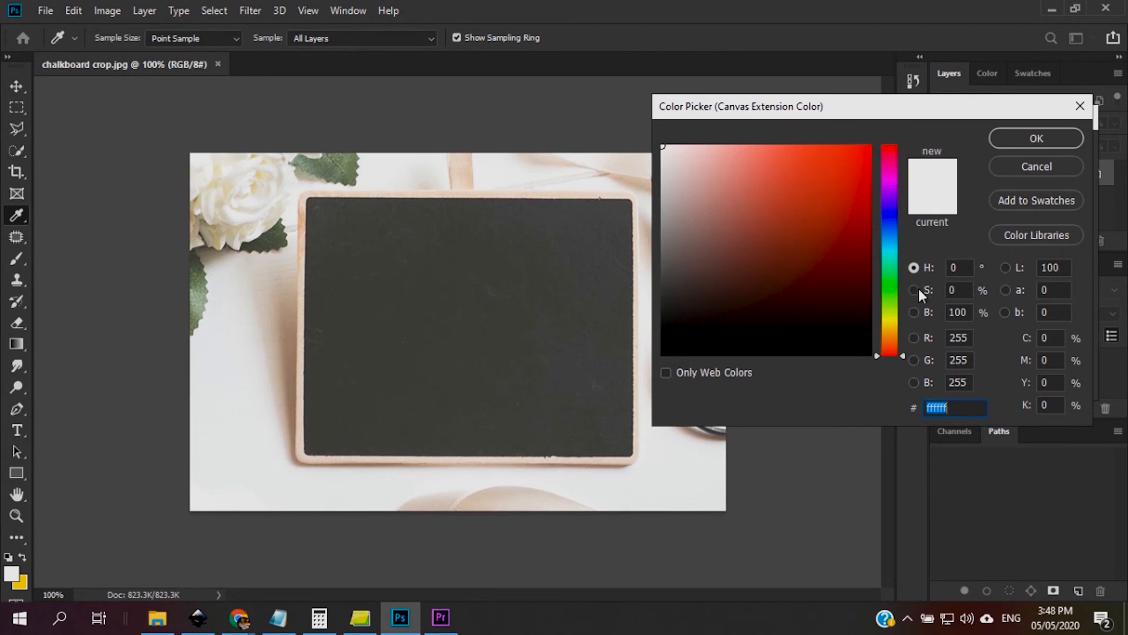
pyautogui.moveTo(903, 355)
pyautogui.mouseDown()
pyautogui.moveTo(904, 164)
pyautogui.moveTo(912, 358)
pyautogui.mouseUp()
pyautogui.click(1044, 166)
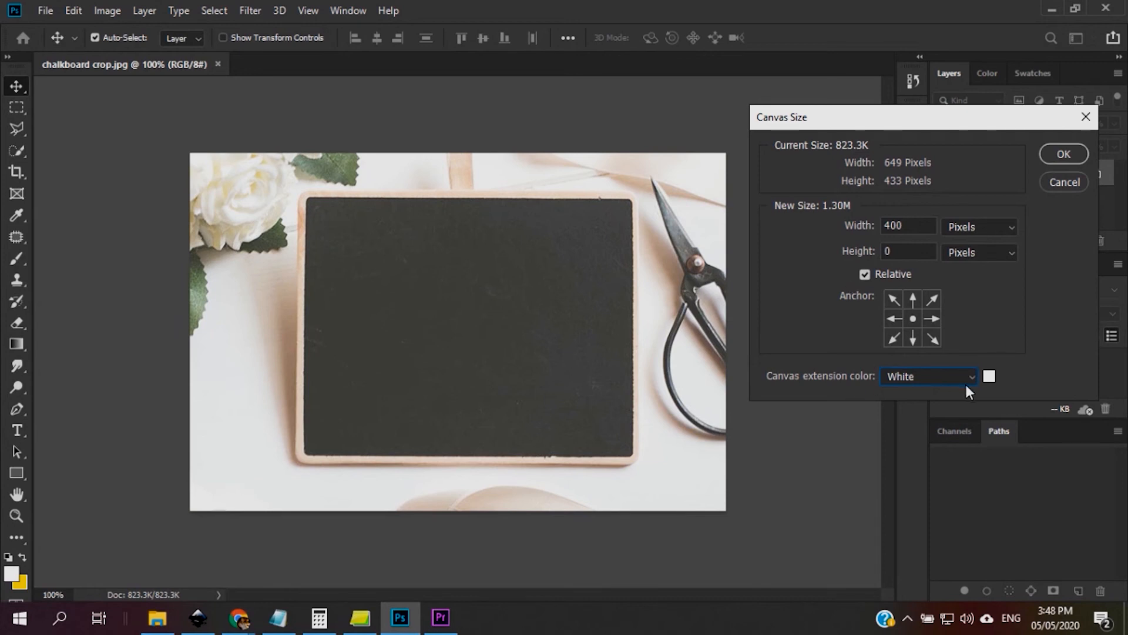
pyautogui.click(1063, 156)
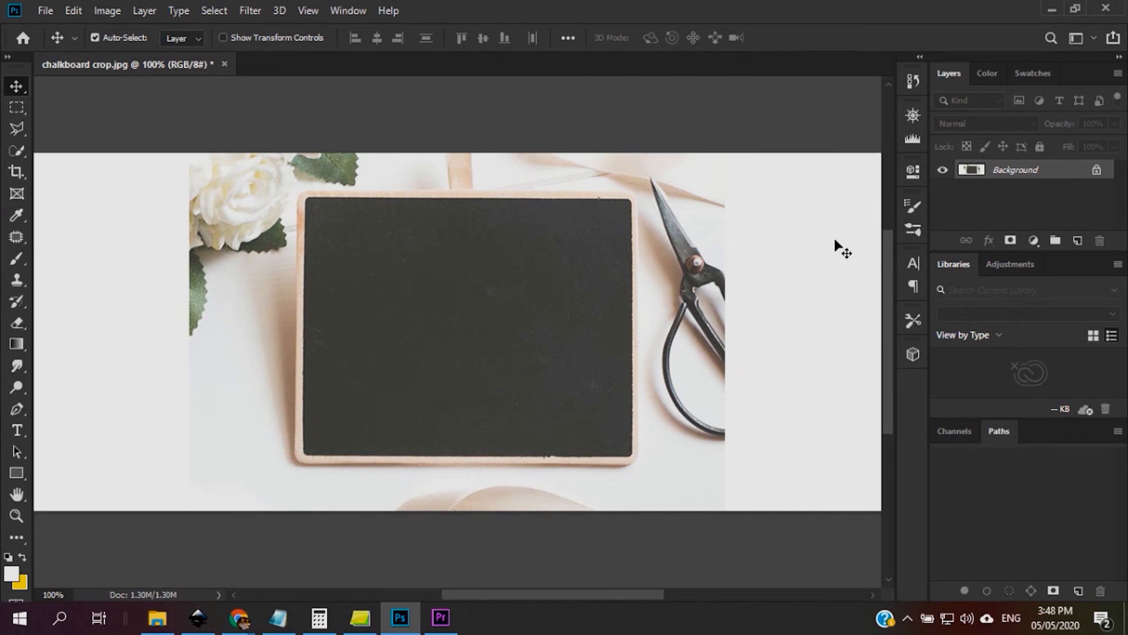
# - Inspect the white strips added on both sides of the photo and undo the canvas enlargement
pyautogui.click(15, 494)
pyautogui.moveTo(111, 321)
pyautogui.mouseDown()
pyautogui.moveTo(337, 312)
pyautogui.moveTo(94, 309)
pyautogui.mouseUp()
pyautogui.moveTo(735, 312); pyautogui.dragTo(504, 304)
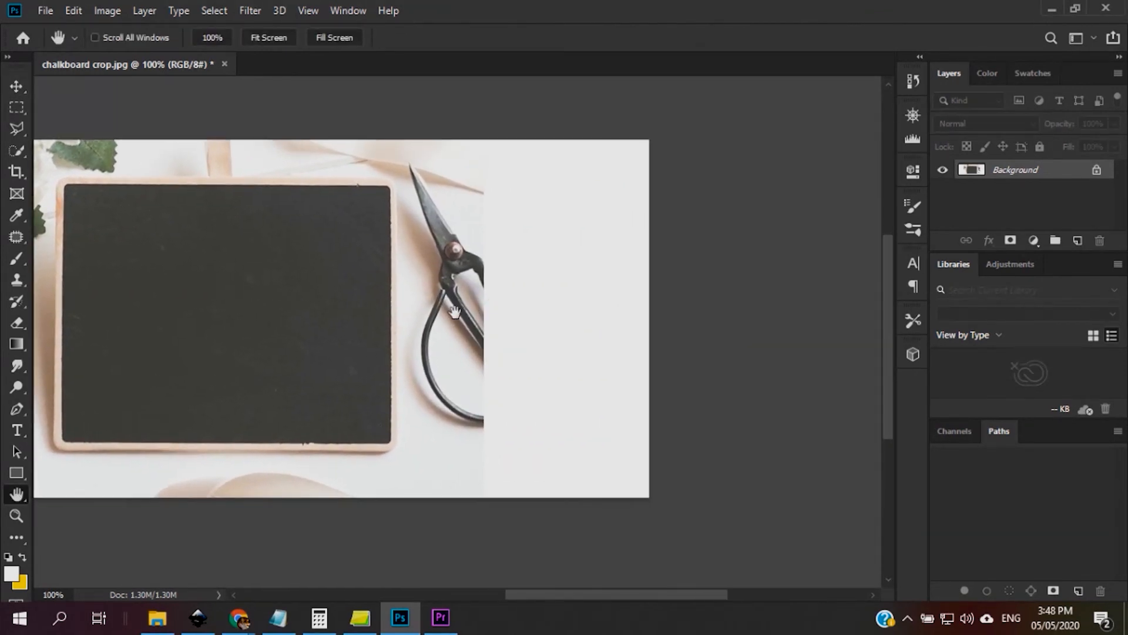
pyautogui.moveTo(373, 310); pyautogui.dragTo(591, 320)
pyautogui.moveTo(423, 330)
pyautogui.mouseDown()
pyautogui.moveTo(569, 330)
pyautogui.moveTo(437, 331)
pyautogui.mouseUp()
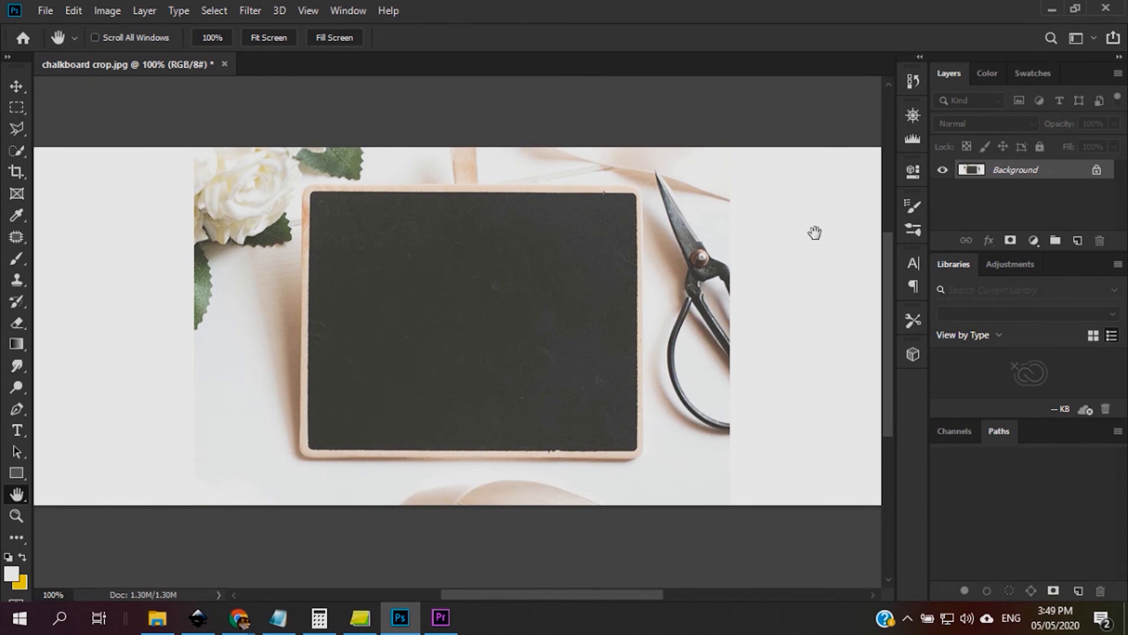
pyautogui.hotkey('ctrl', 'z')
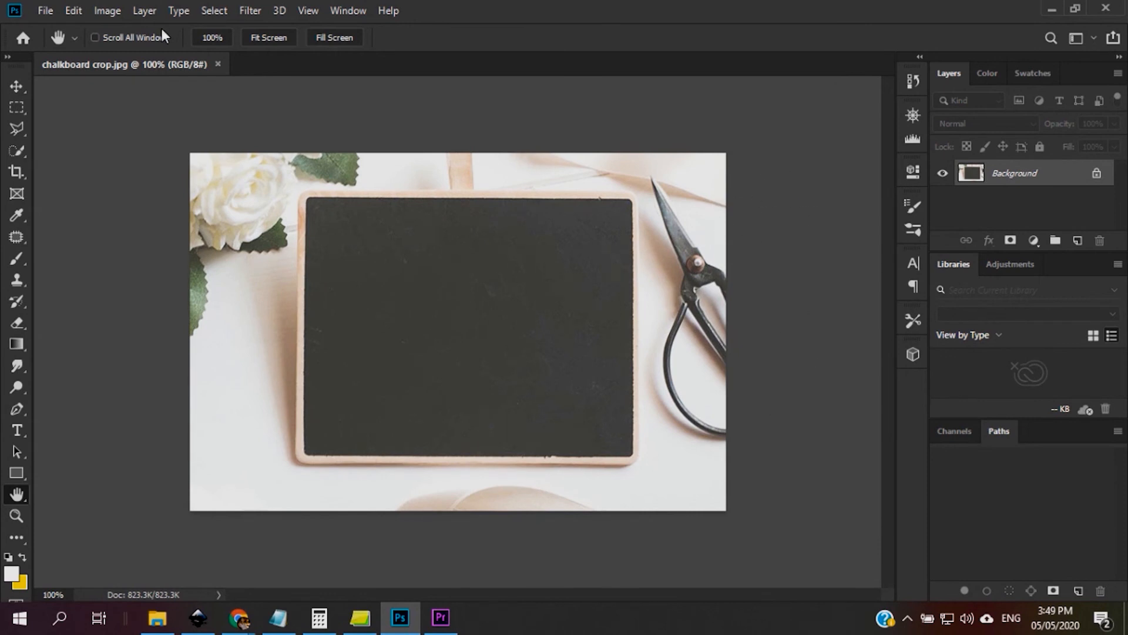
# - Extend the canvas 400 pixels to the photo's right using Relative sizing, a middle-left anchor and a Black extension color
pyautogui.click(101, 10)
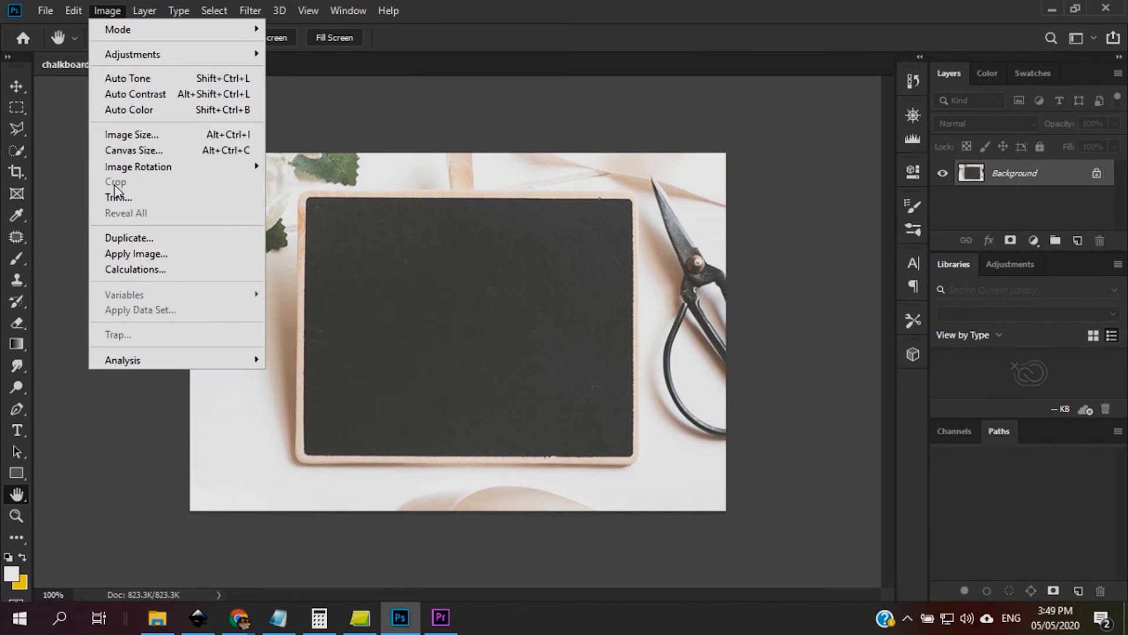
pyautogui.click(117, 155)
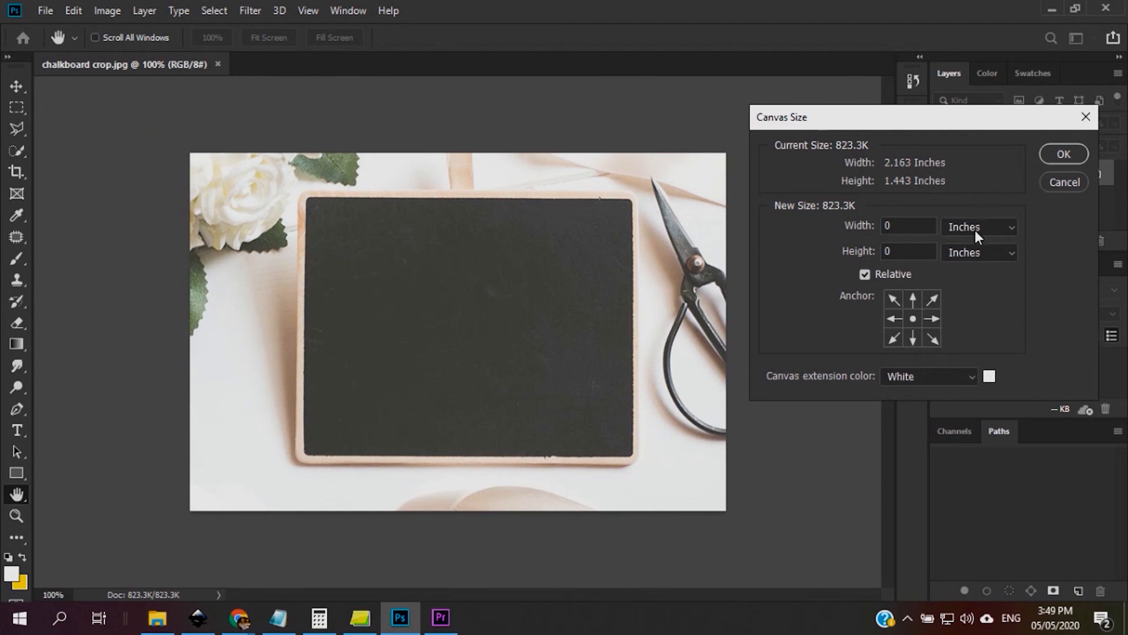
pyautogui.click(1012, 227)
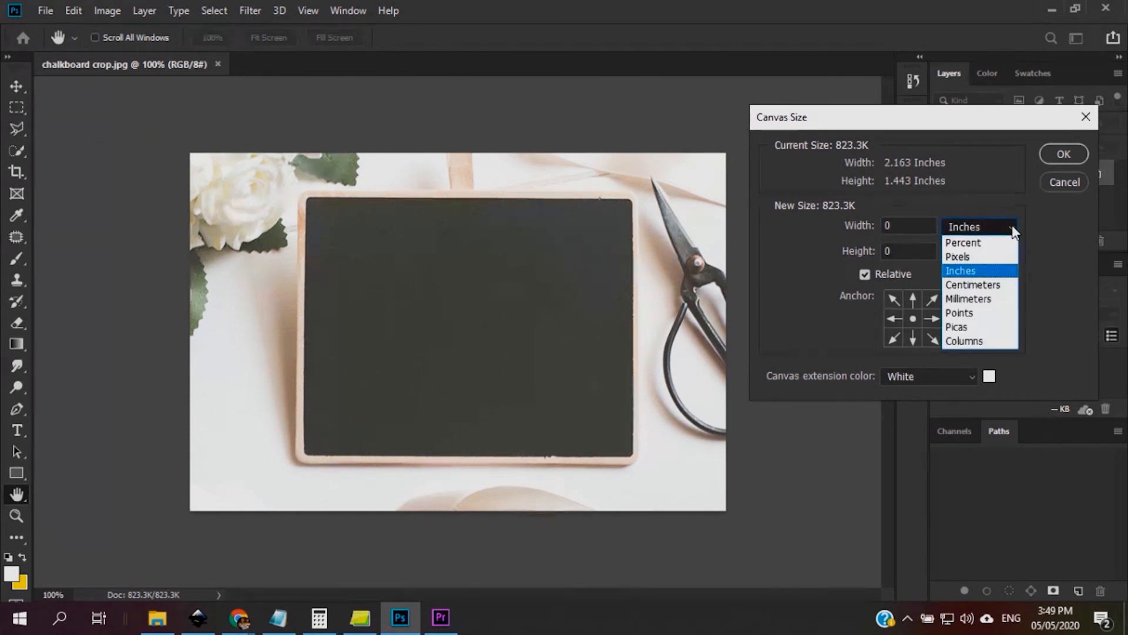
pyautogui.click(962, 256)
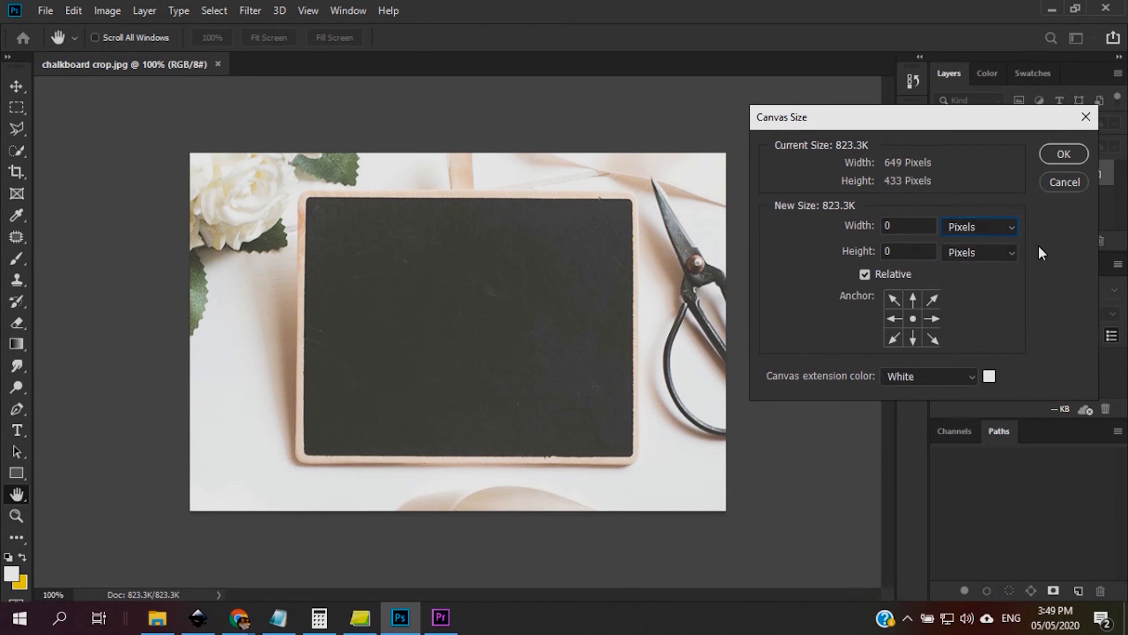
pyautogui.moveTo(899, 228); pyautogui.dragTo(862, 225)
pyautogui.write('400')
pyautogui.click(894, 318)
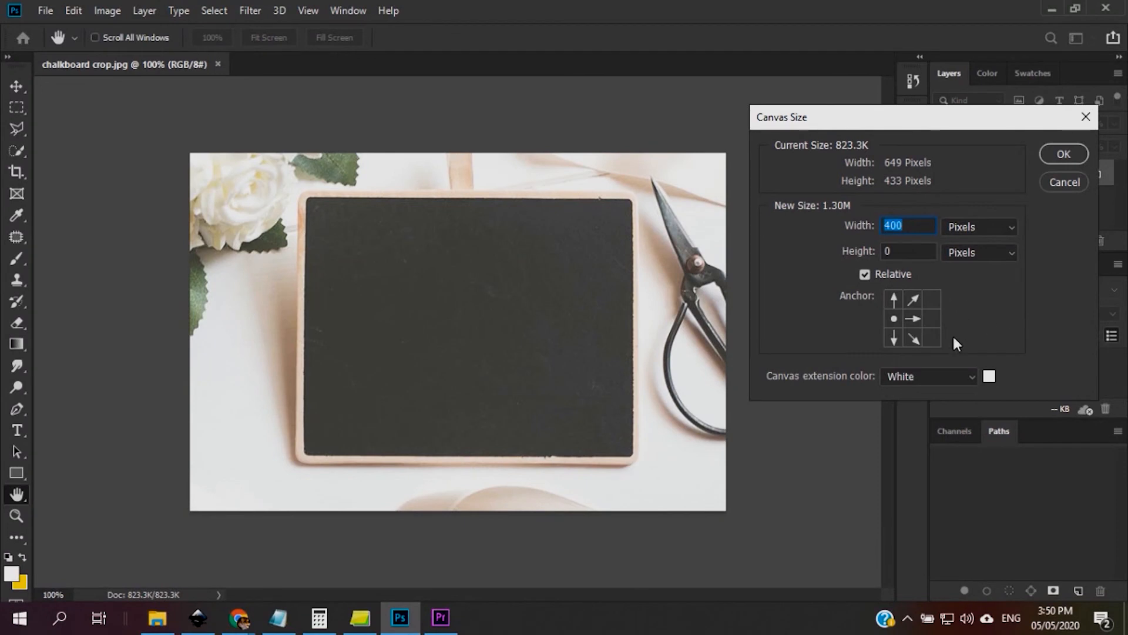
pyautogui.click(971, 375)
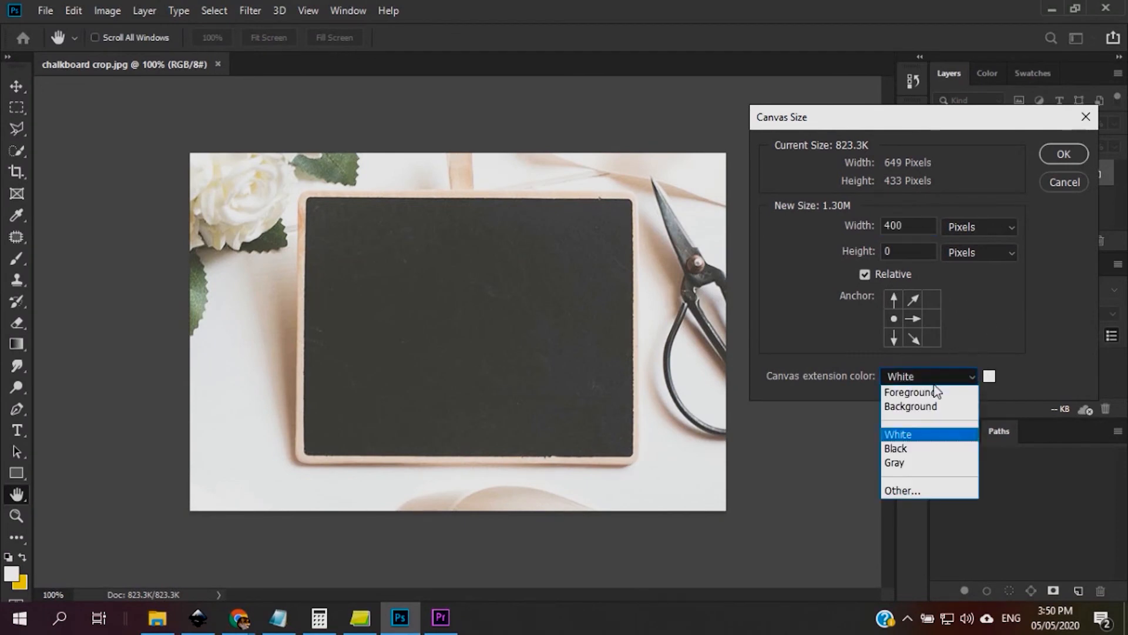
pyautogui.click(902, 450)
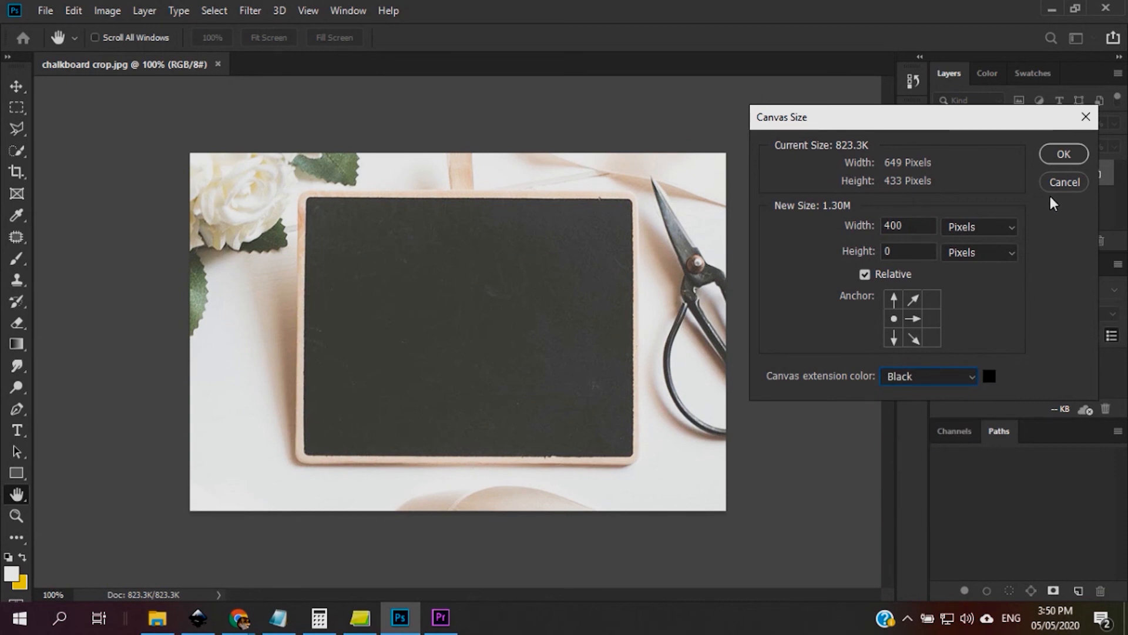
pyautogui.click(1060, 155)
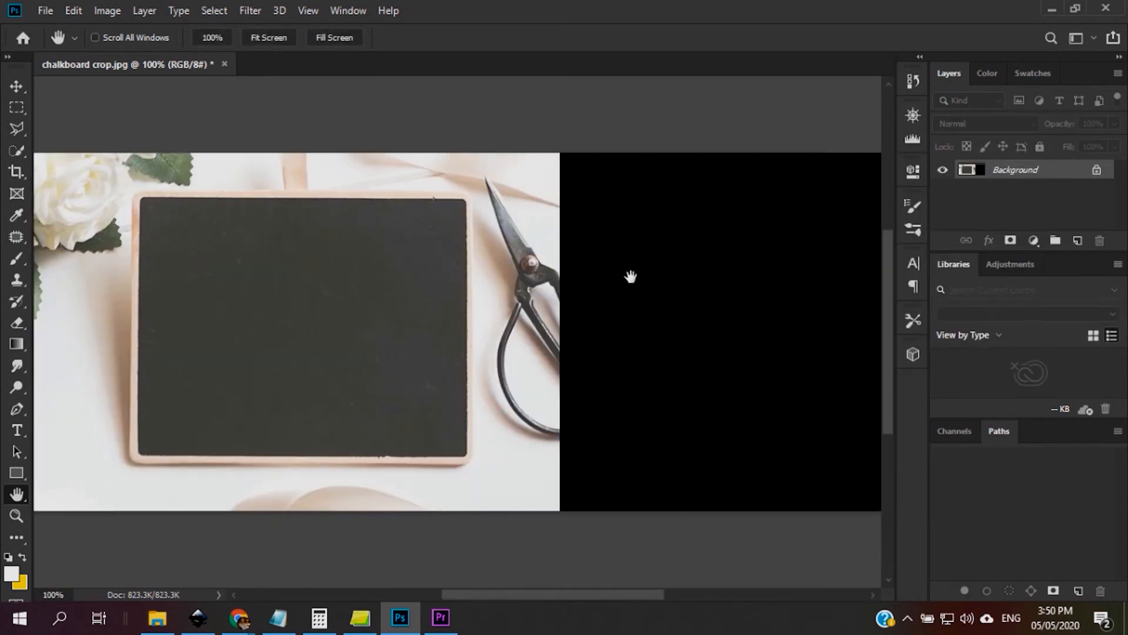
pyautogui.moveTo(680, 317)
pyautogui.mouseDown()
pyautogui.moveTo(476, 326)
pyautogui.moveTo(676, 314)
pyautogui.mouseUp()
pyautogui.moveTo(332, 323)
pyautogui.mouseDown()
pyautogui.moveTo(579, 323)
pyautogui.moveTo(289, 328)
pyautogui.moveTo(515, 340)
pyautogui.mouseUp()
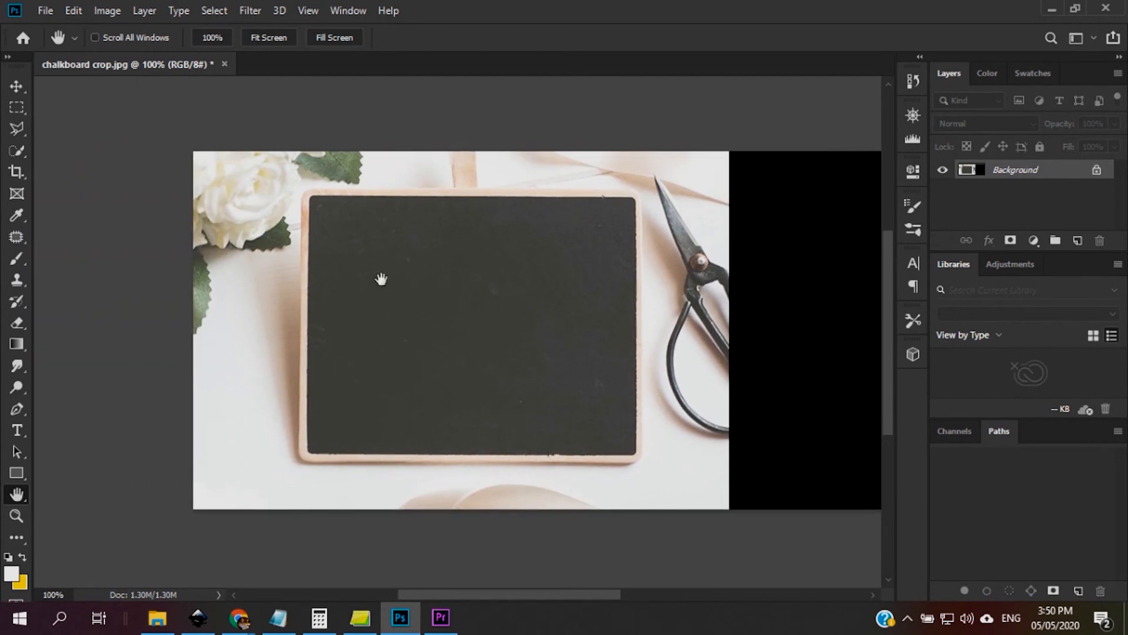
pyautogui.moveTo(741, 306); pyautogui.dragTo(504, 308)
pyautogui.moveTo(248, 346); pyautogui.dragTo(325, 345)
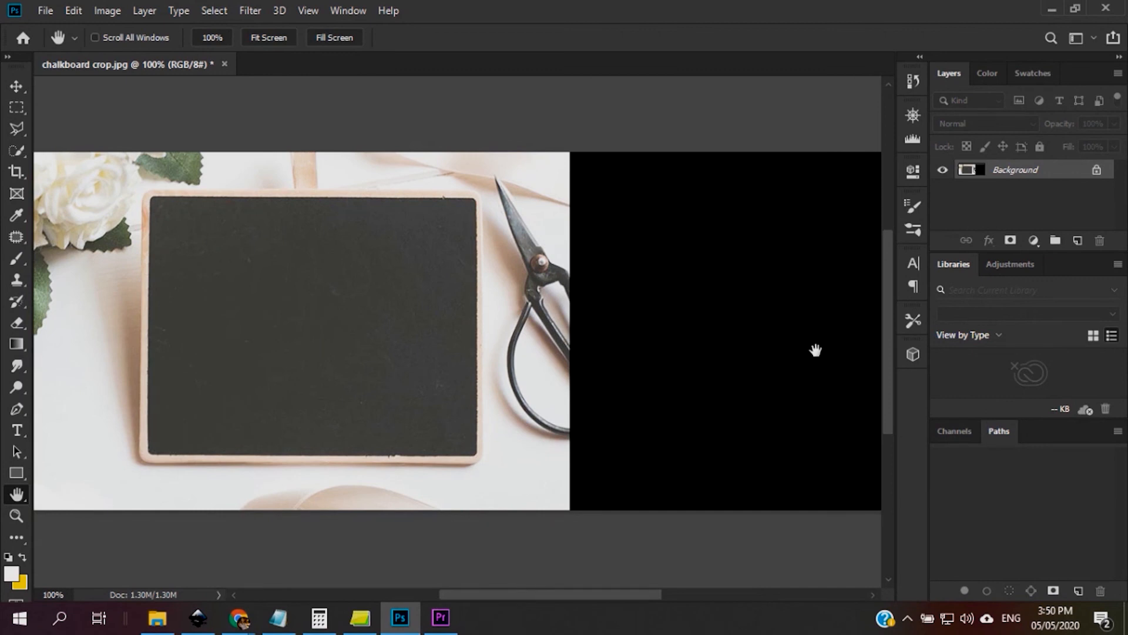
pyautogui.moveTo(301, 355); pyautogui.dragTo(351, 358)
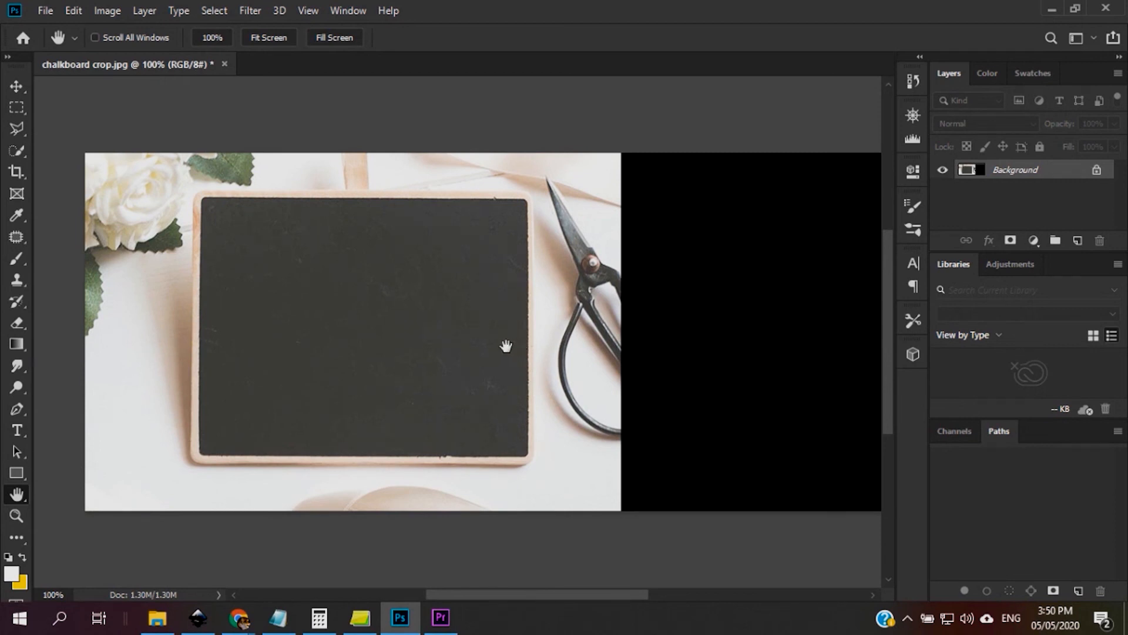
pyautogui.moveTo(503, 345); pyautogui.dragTo(474, 344)
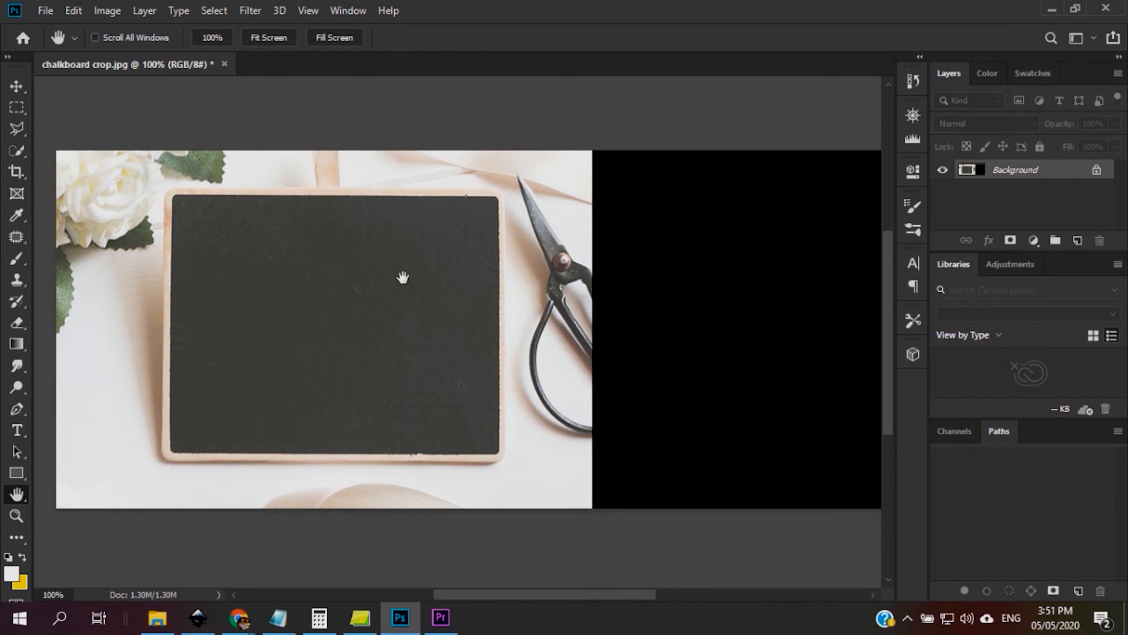